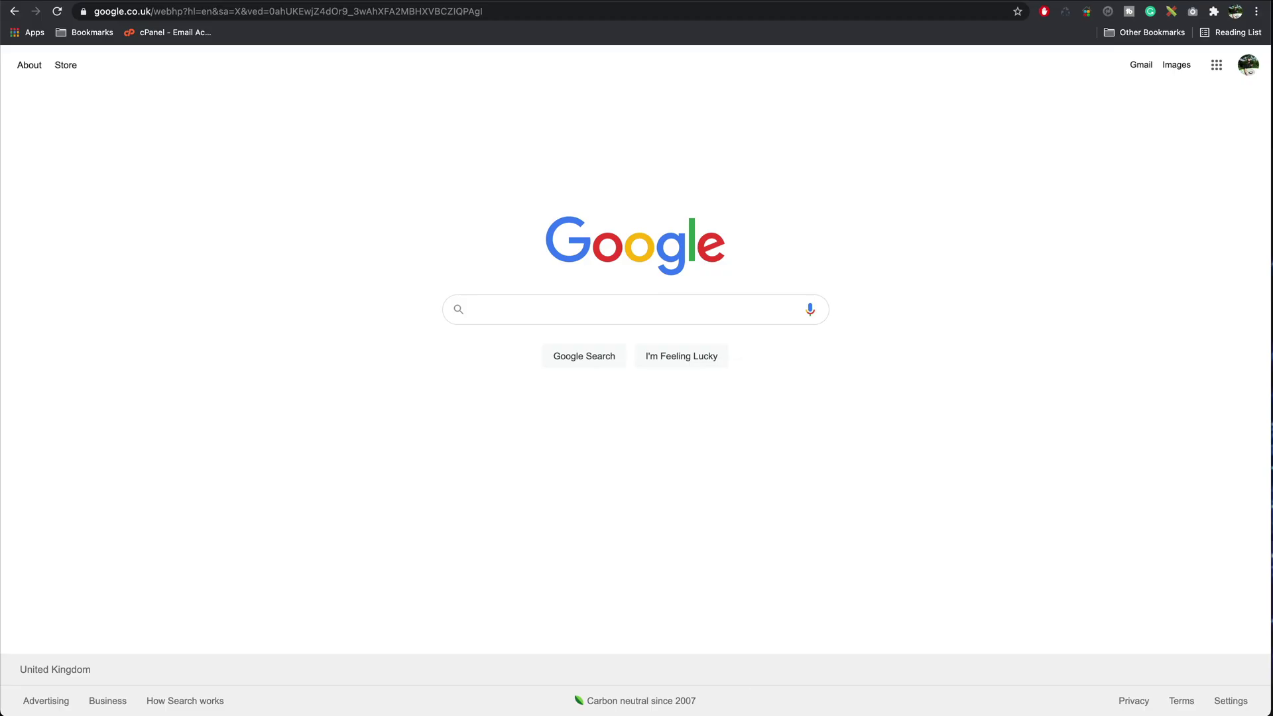
Step: Search Google for 'Google Search Console' and enter Search Console from the first result
left_click(508, 314)
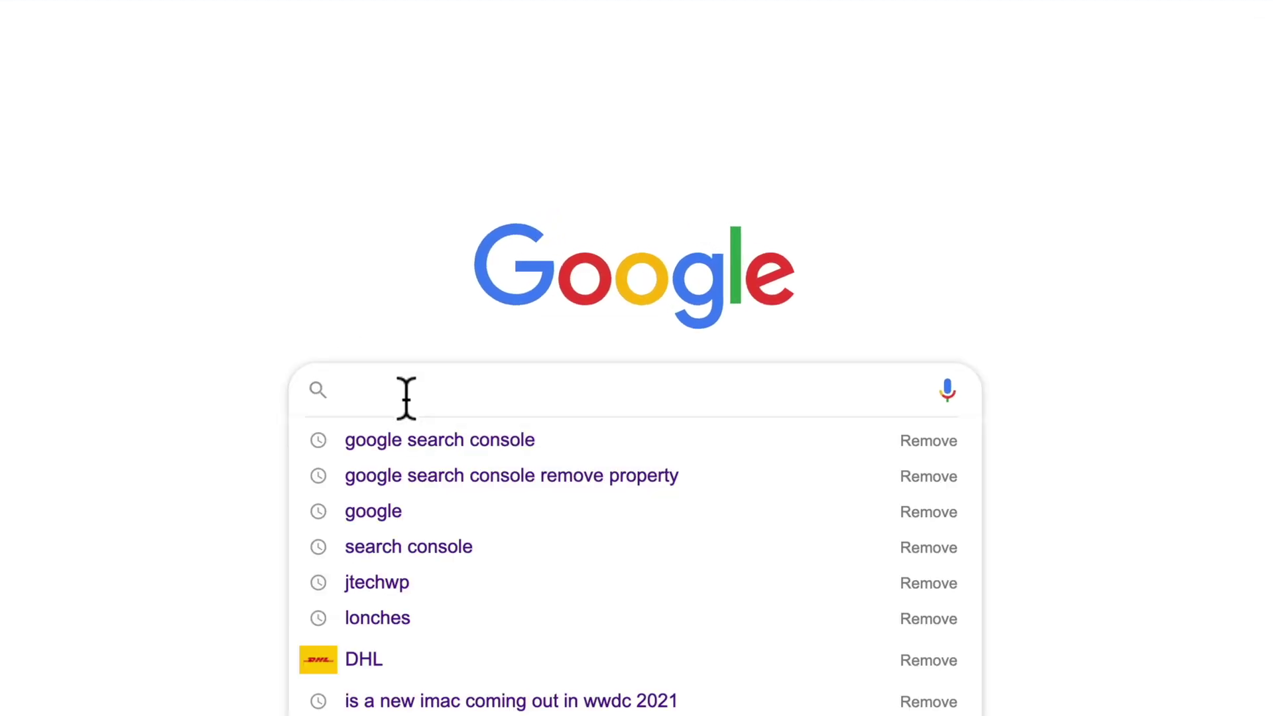
type("Google Search Console")
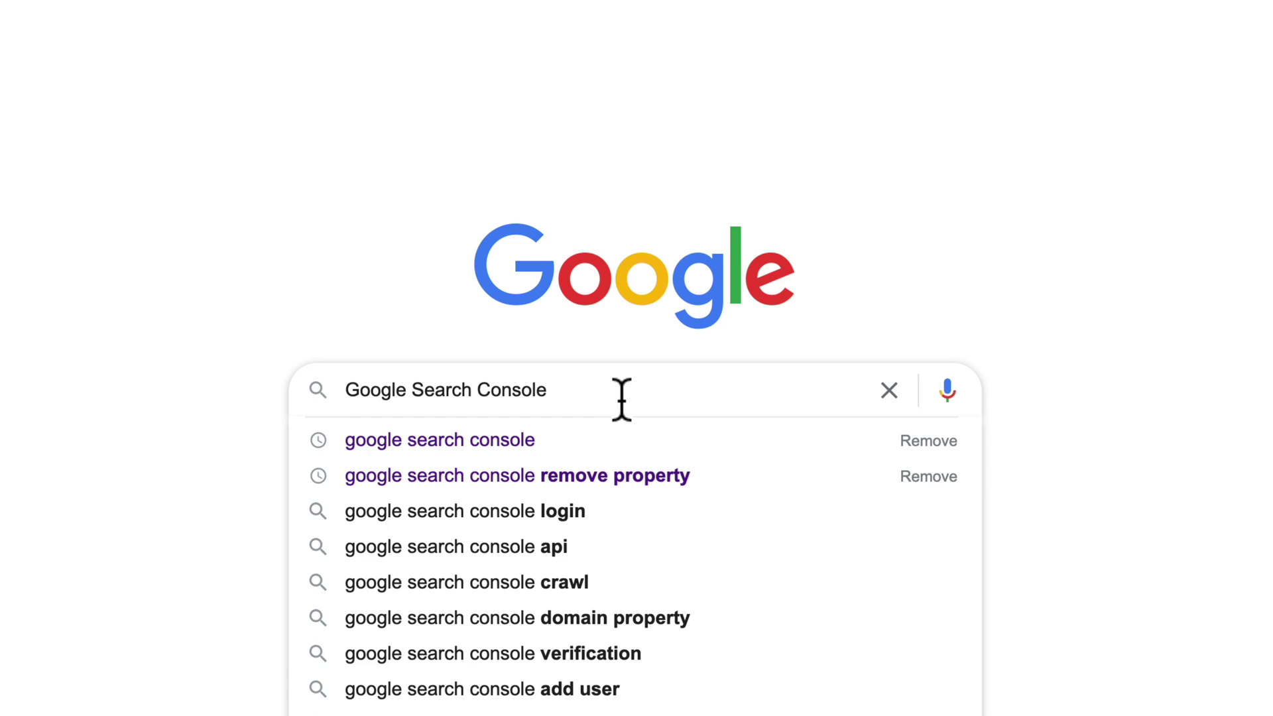
key("Return")
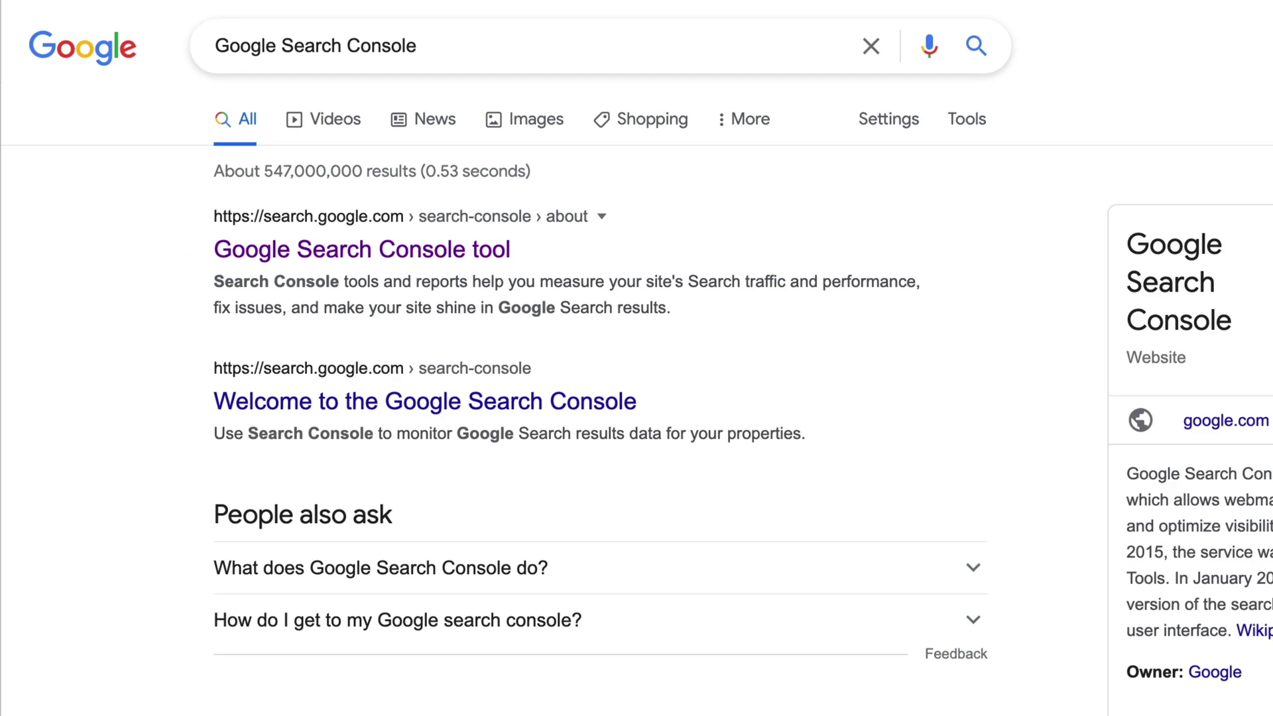
left_click(343, 251)
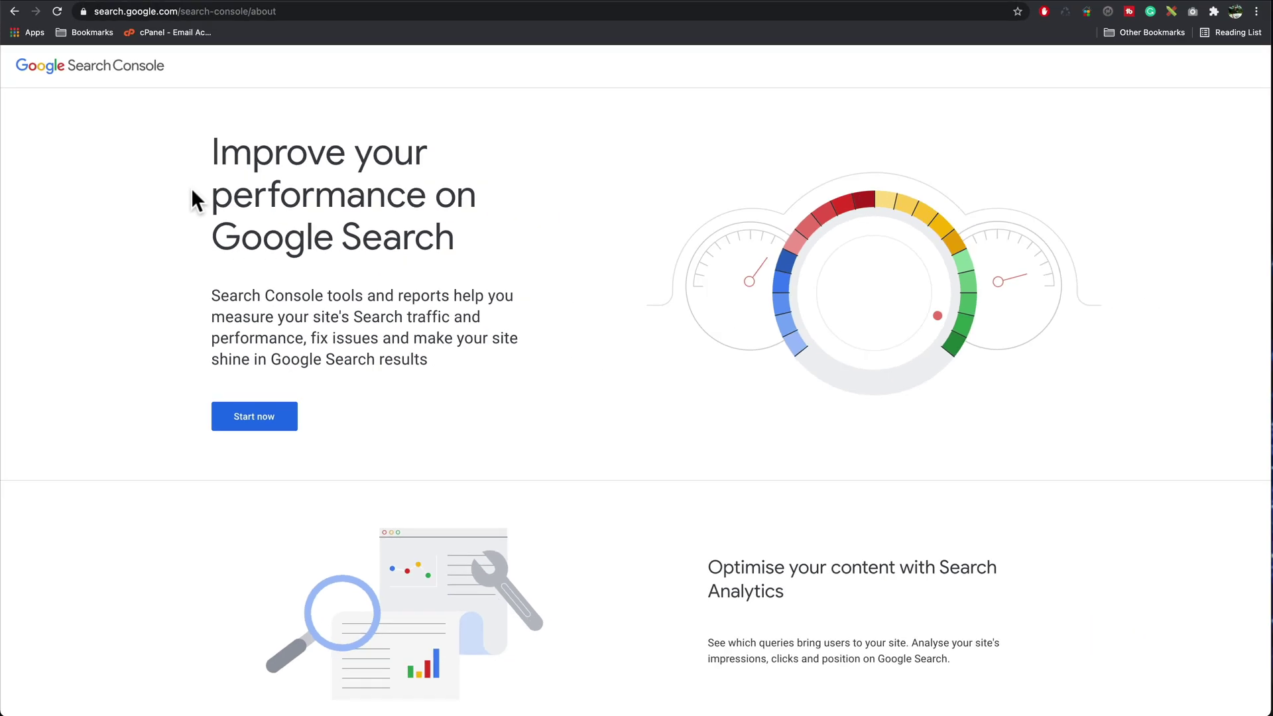
left_click(263, 419)
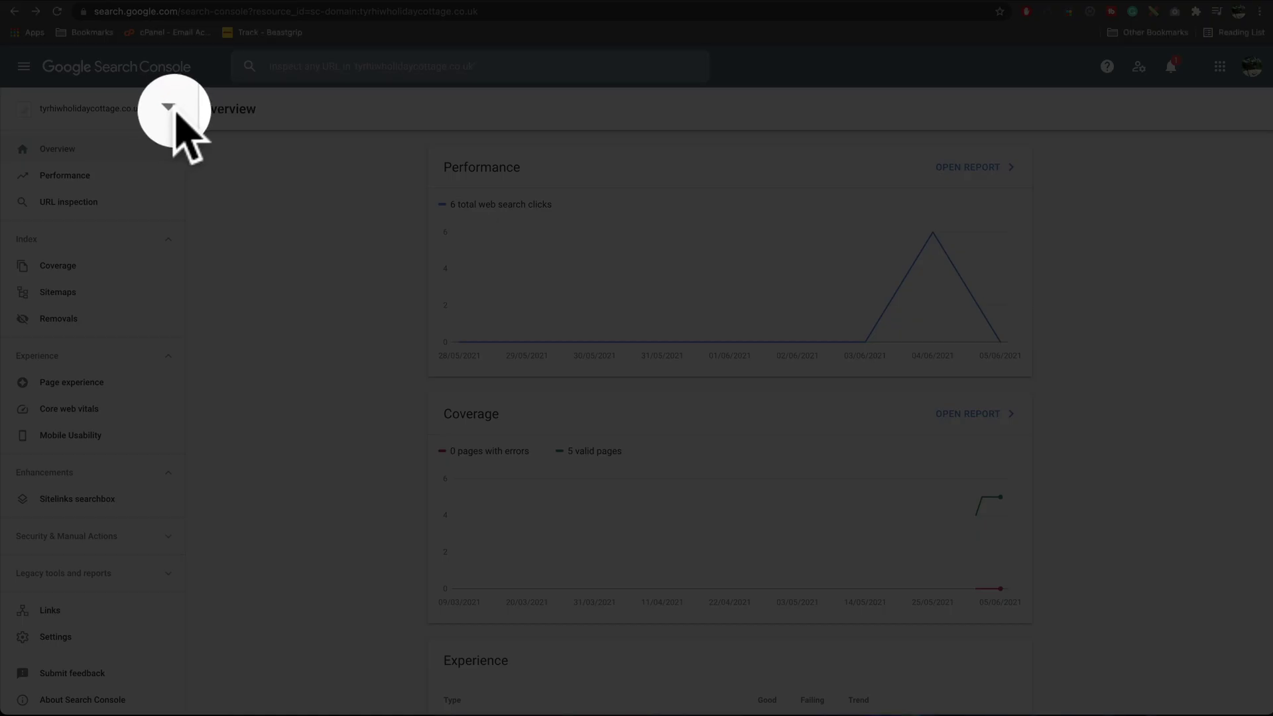
left_click(167, 110)
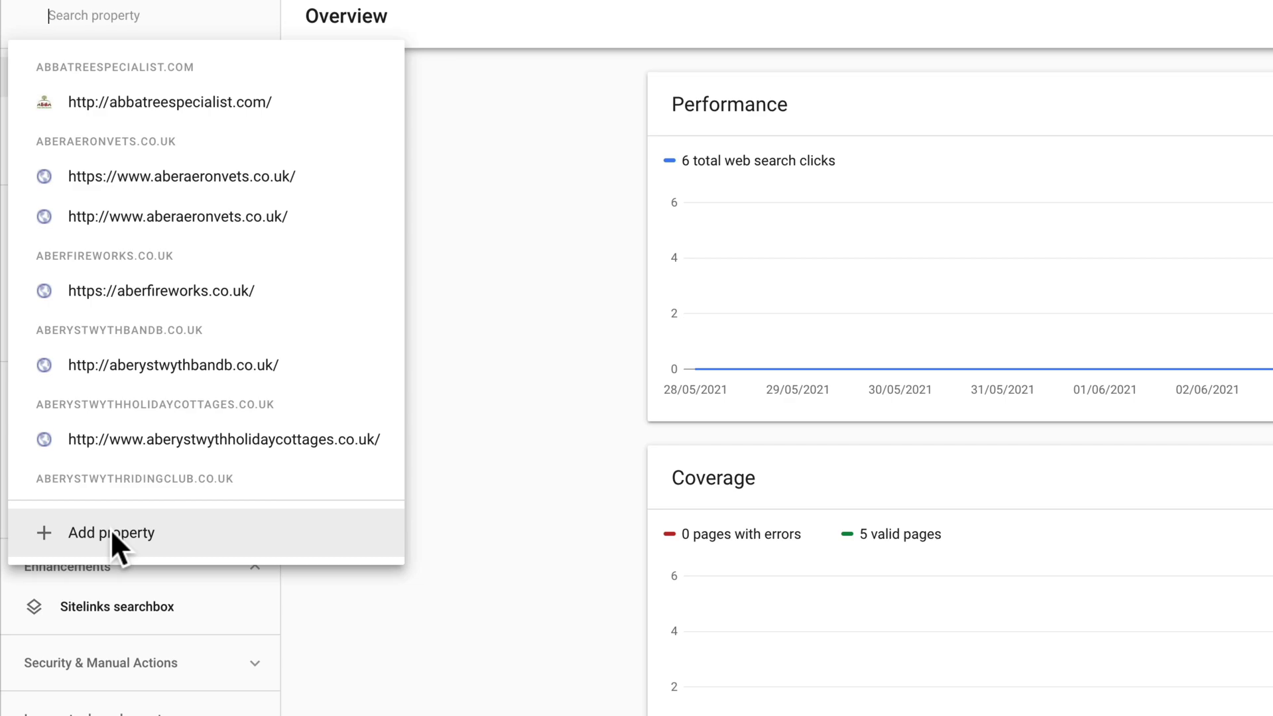
left_click(108, 531)
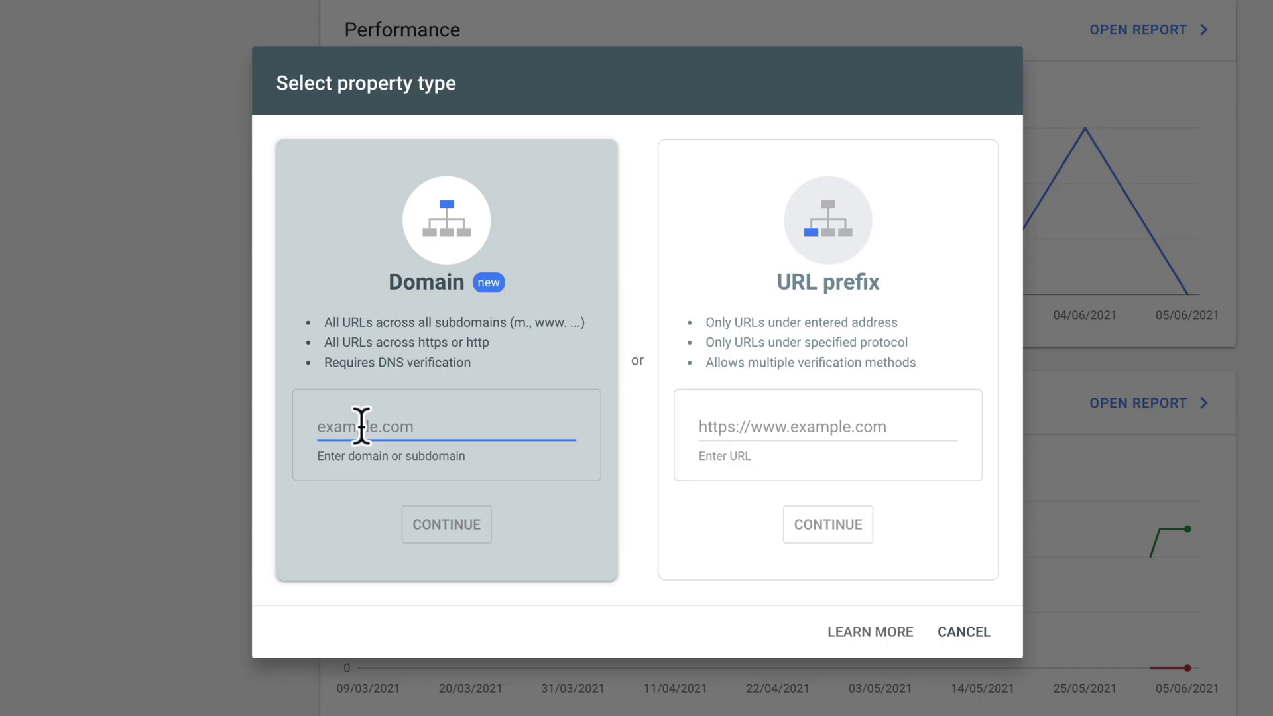
type("https://vicinicardigan.co.uk/")
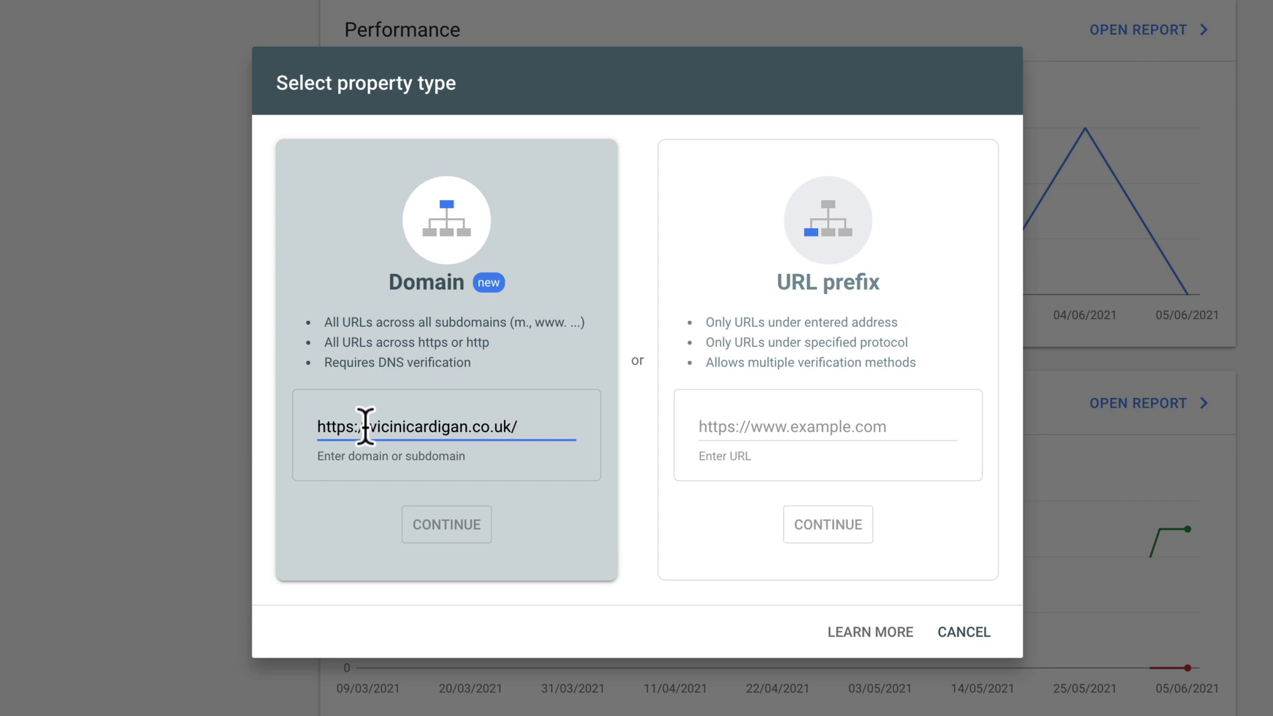
left_click_drag(370, 426, 313, 427)
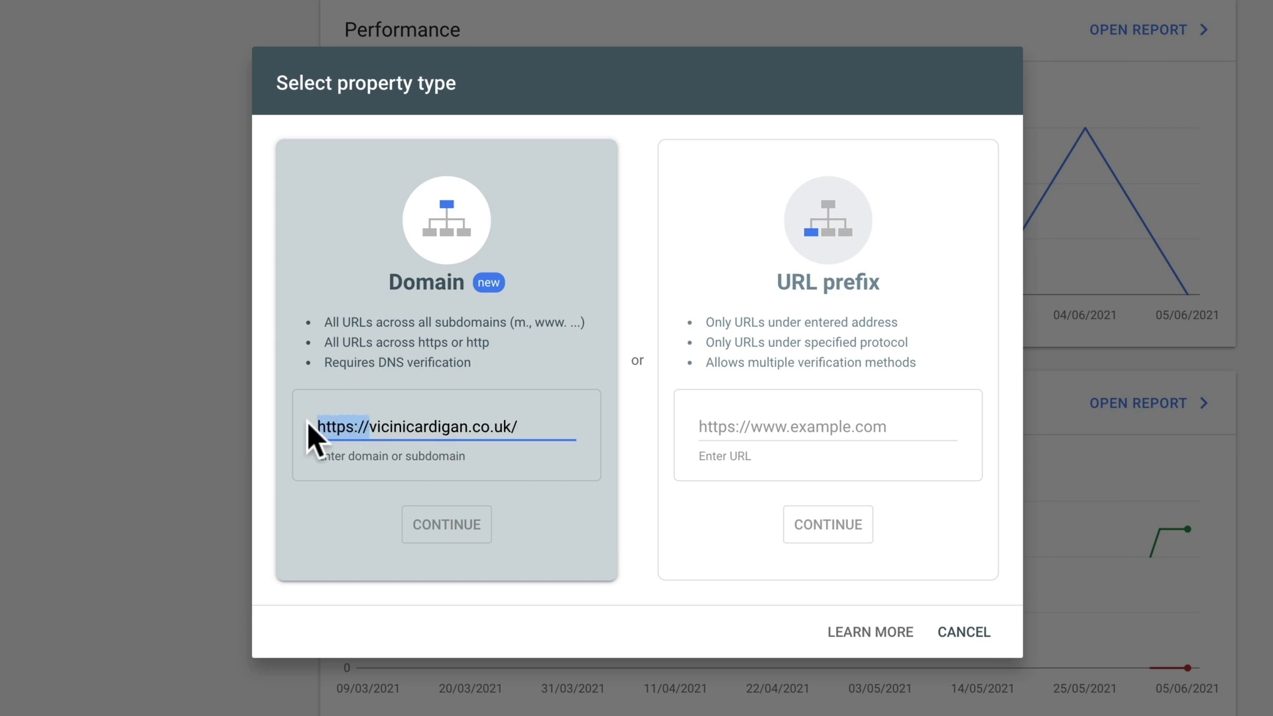
key("BackSpace")
key("BackSpace")
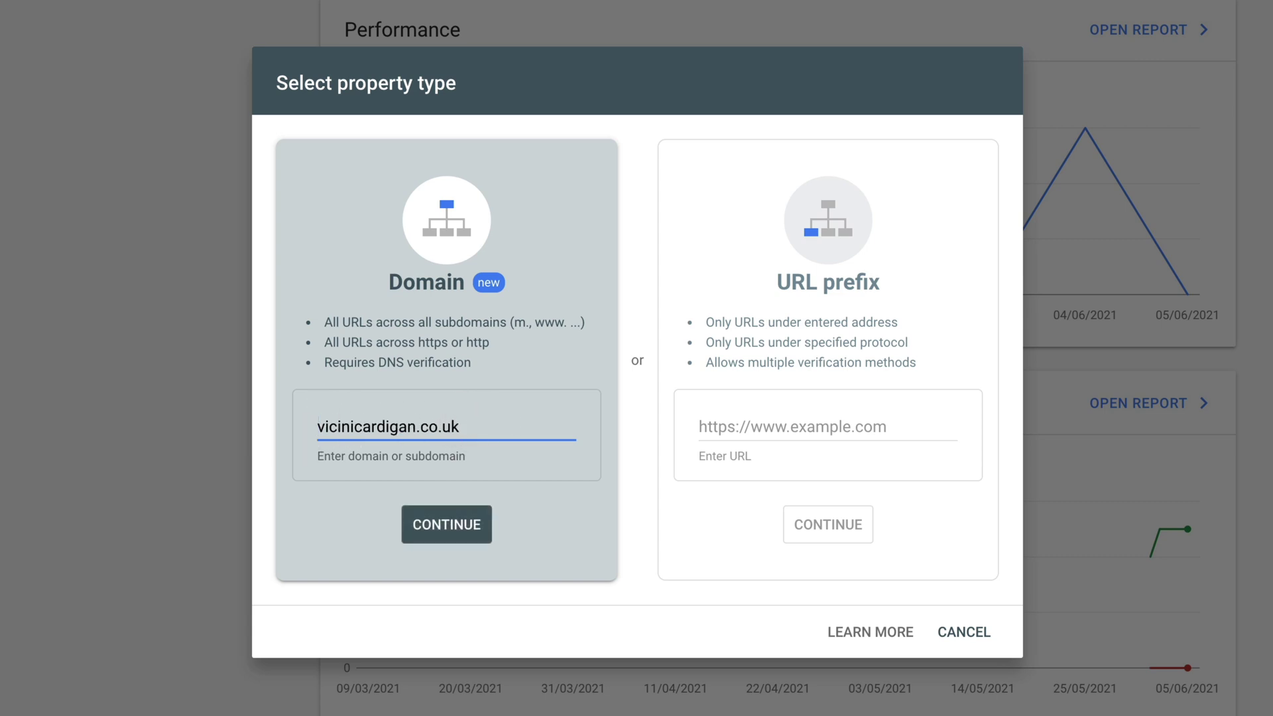
left_click(472, 525)
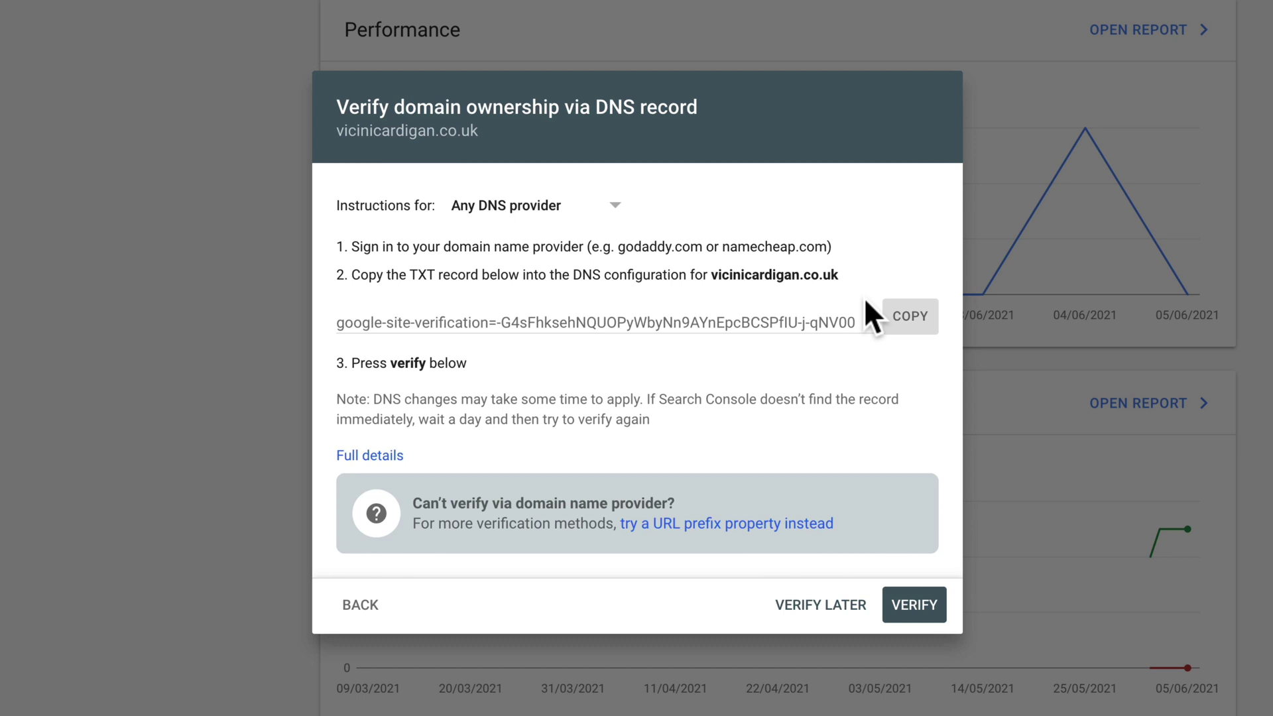
left_click_drag(861, 323, 343, 321)
left_click(540, 389)
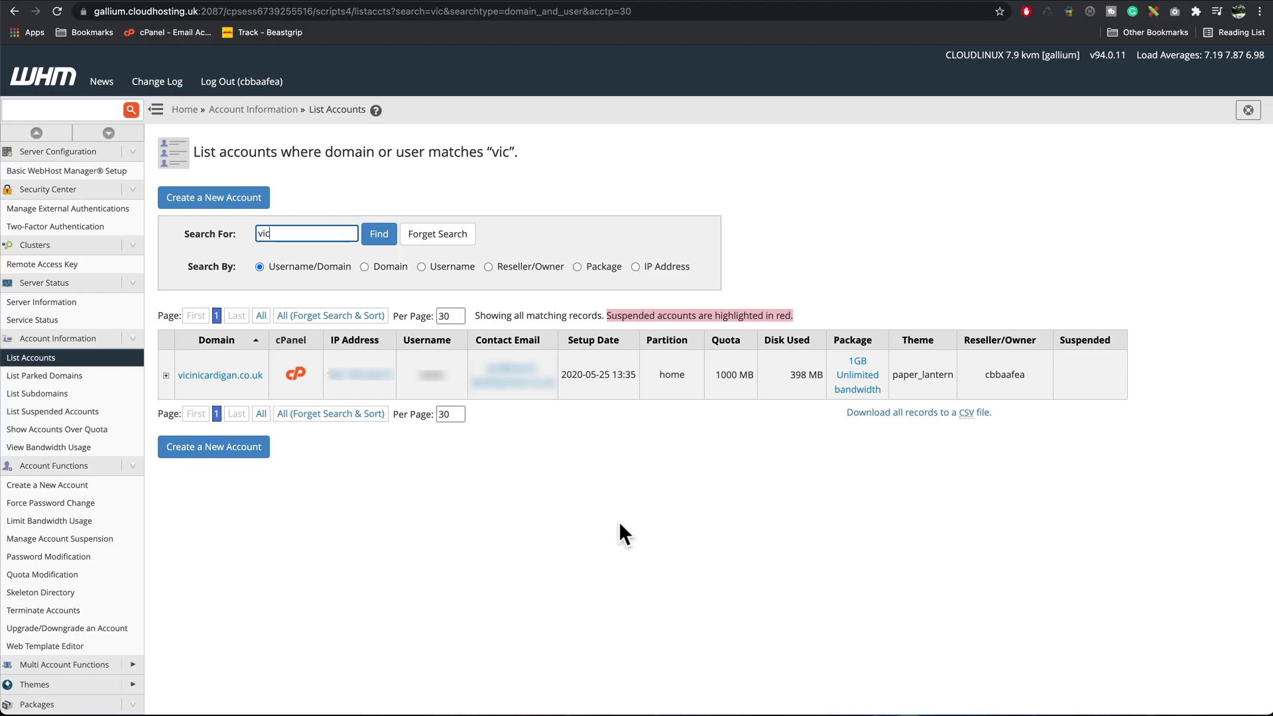
Step: Open cPanel for vicinicardigan.co.uk and launch the Zone Editor via a 'zo' search
left_click(296, 374)
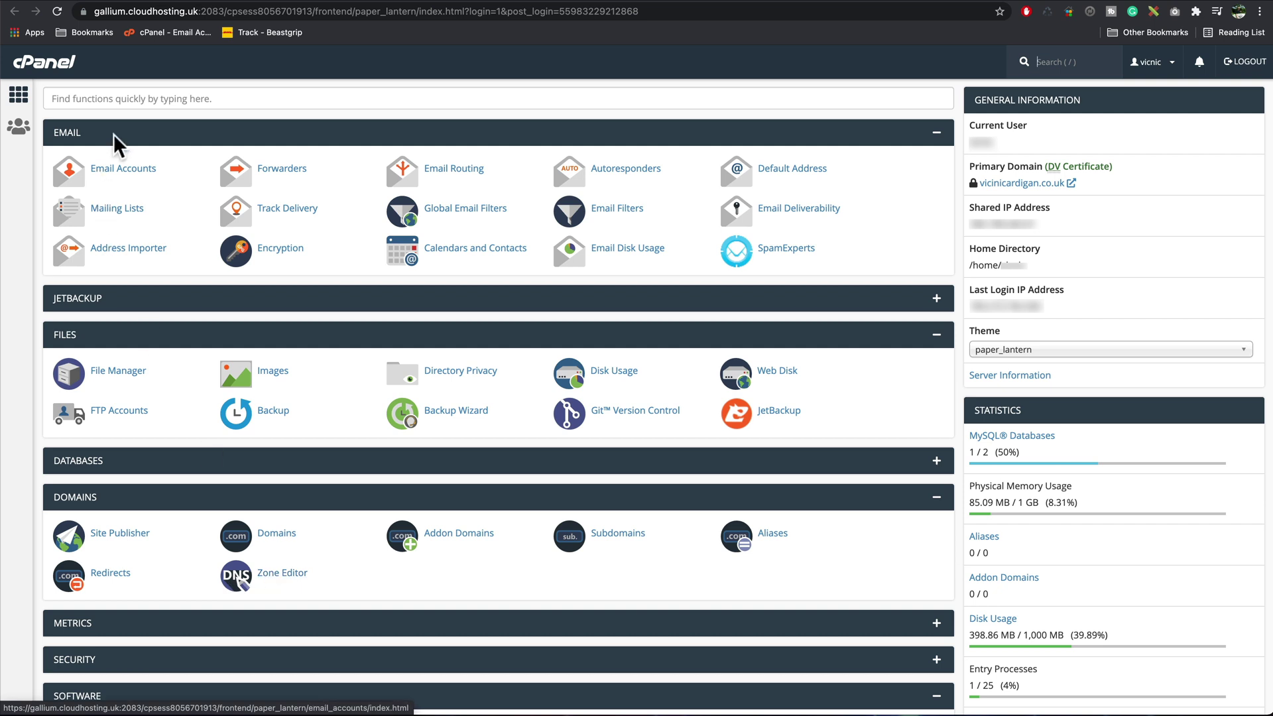
left_click(122, 98)
type("zone")
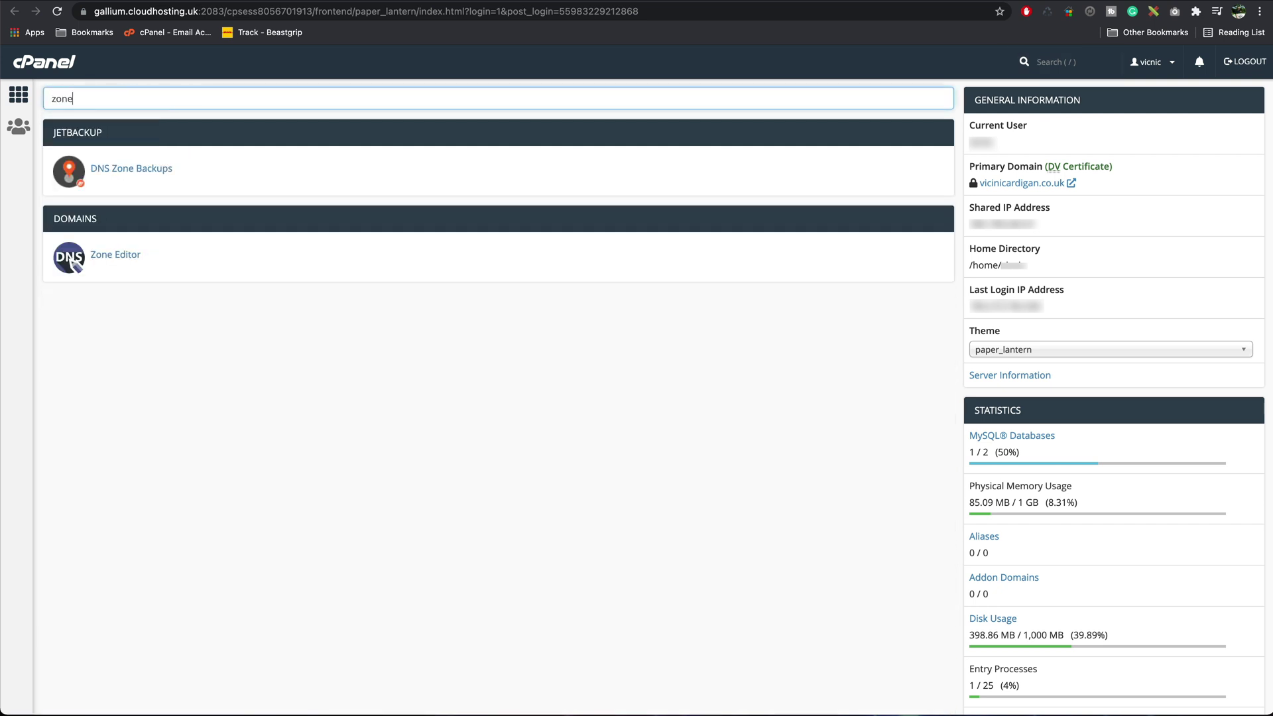
left_click(126, 258)
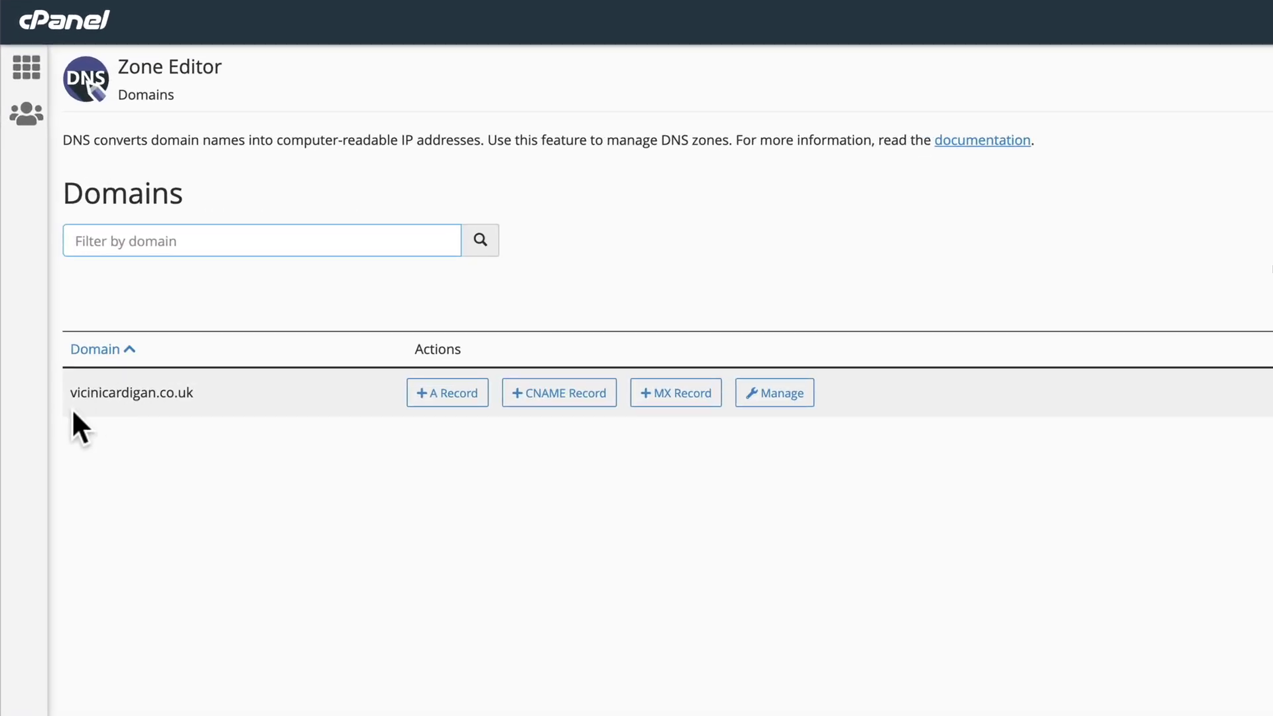
Step: Add a TXT record named 'vicinicardigan.co.uk.' holding the Google verification value to the zone
left_click(782, 392)
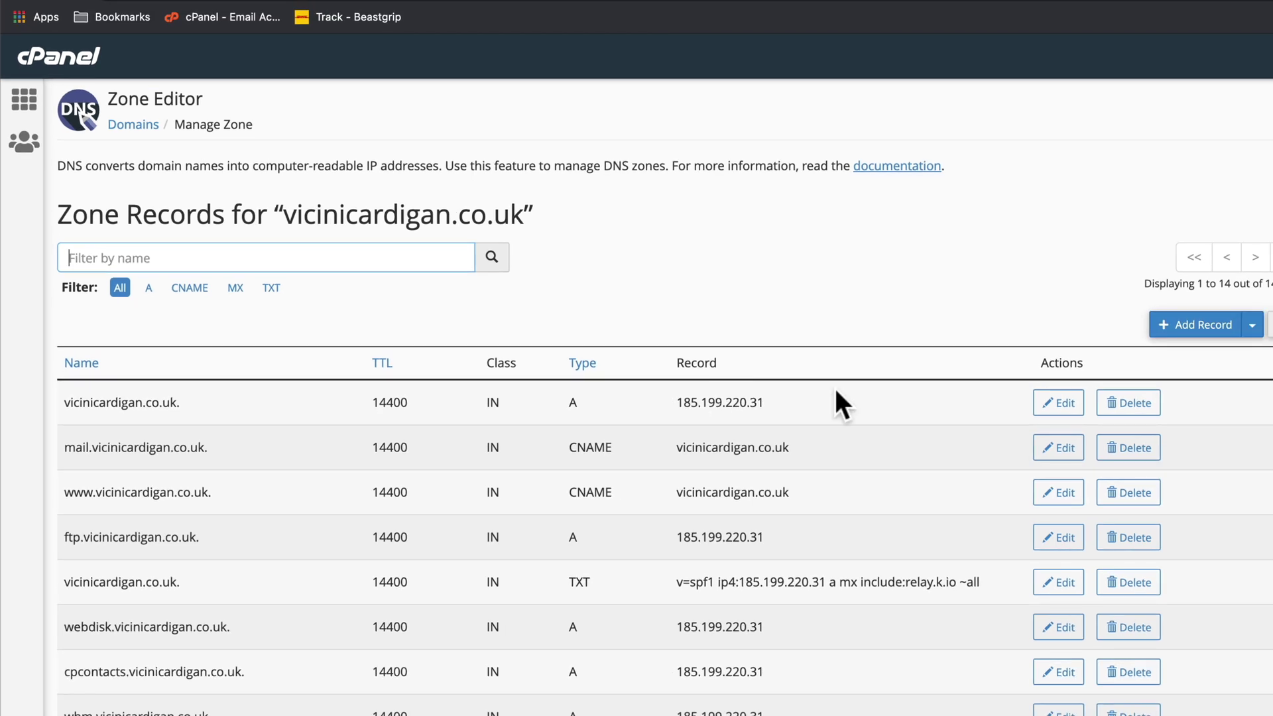
left_click(1190, 330)
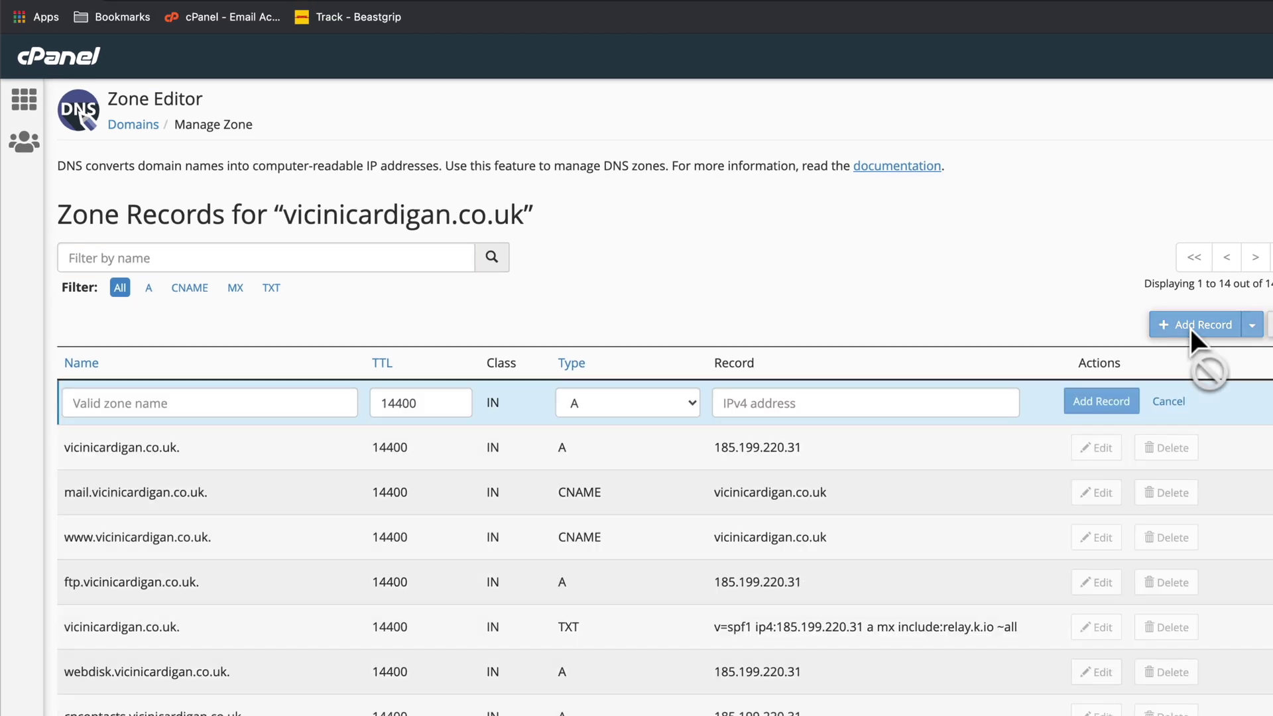
left_click(656, 406)
left_click(622, 523)
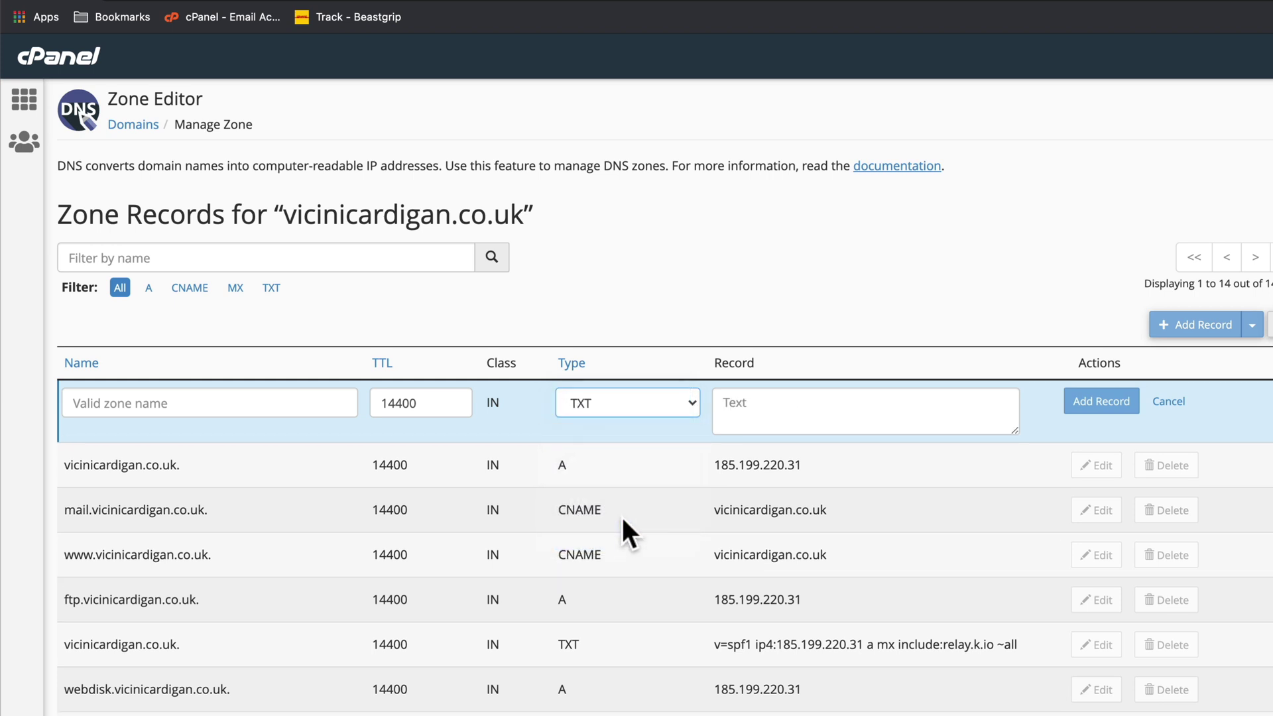
left_click(758, 404)
type("google-site-verification=-G4sFIksehNQUOPyWbyNn9AYnEpcBCSPfIU-j-qNV00")
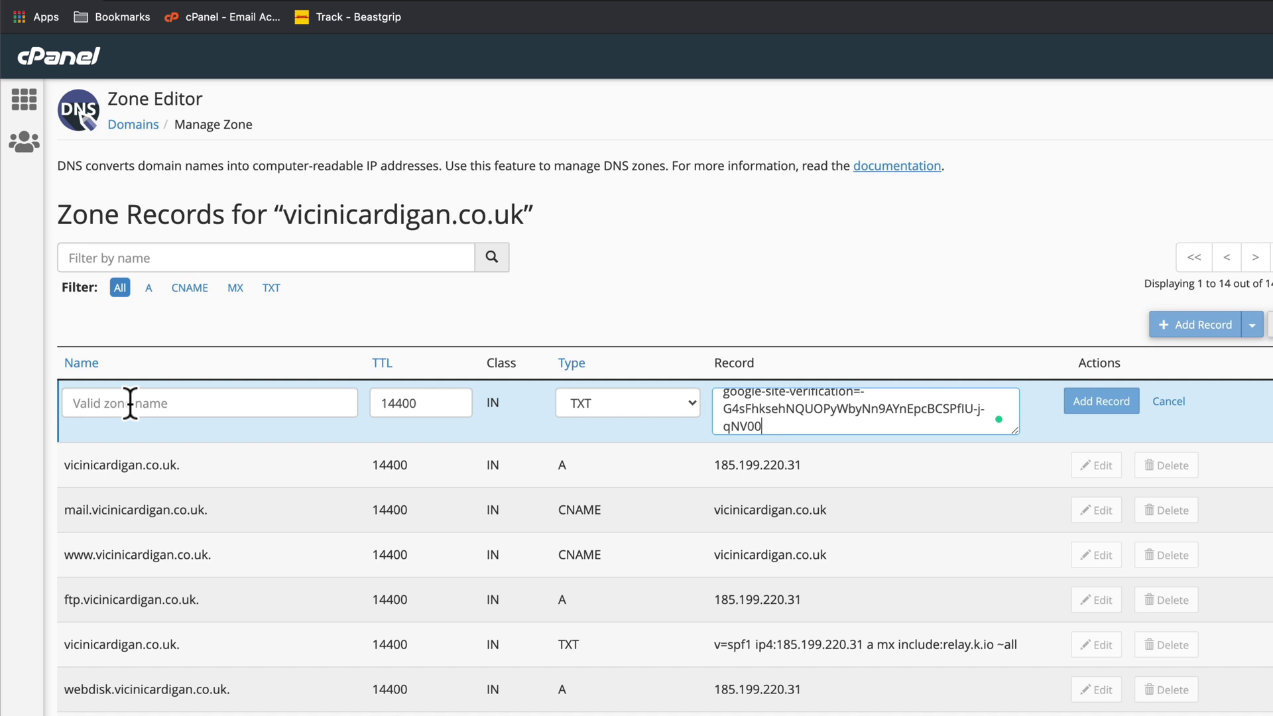
left_click_drag(66, 464, 173, 464)
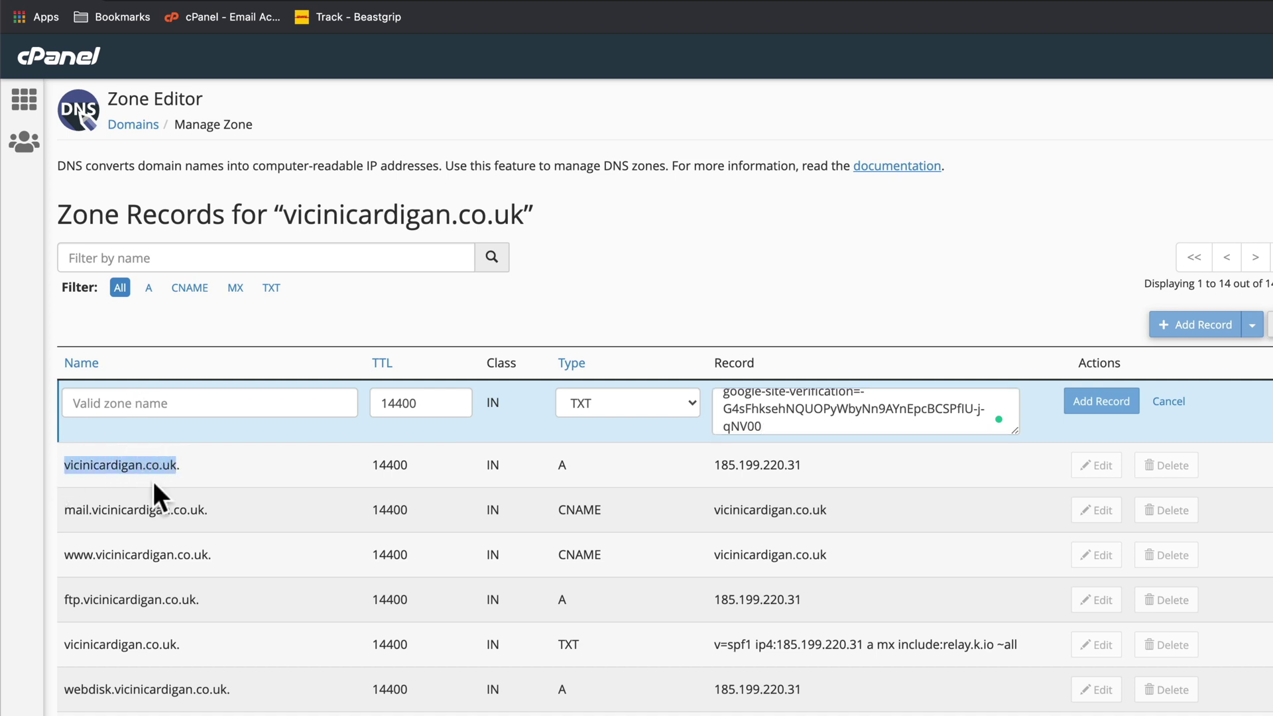
left_click(161, 406)
type("vicinicardigan.co.uk")
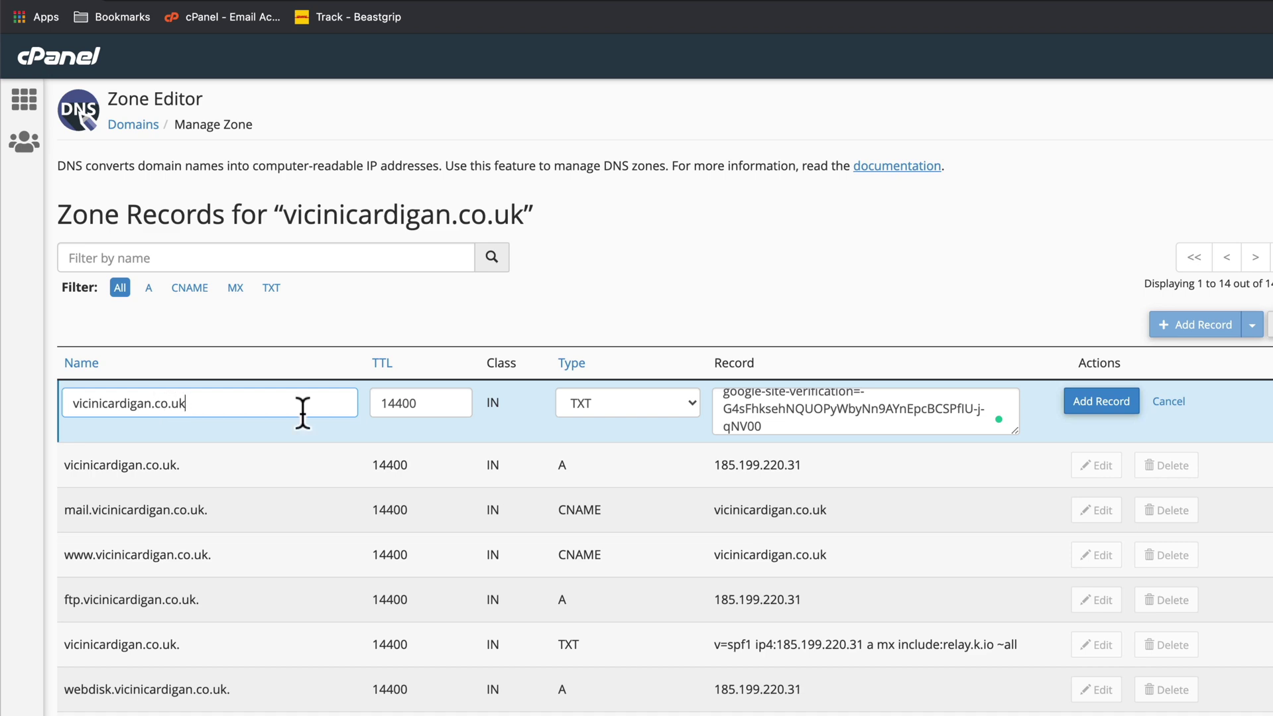
type(".")
left_click(1103, 403)
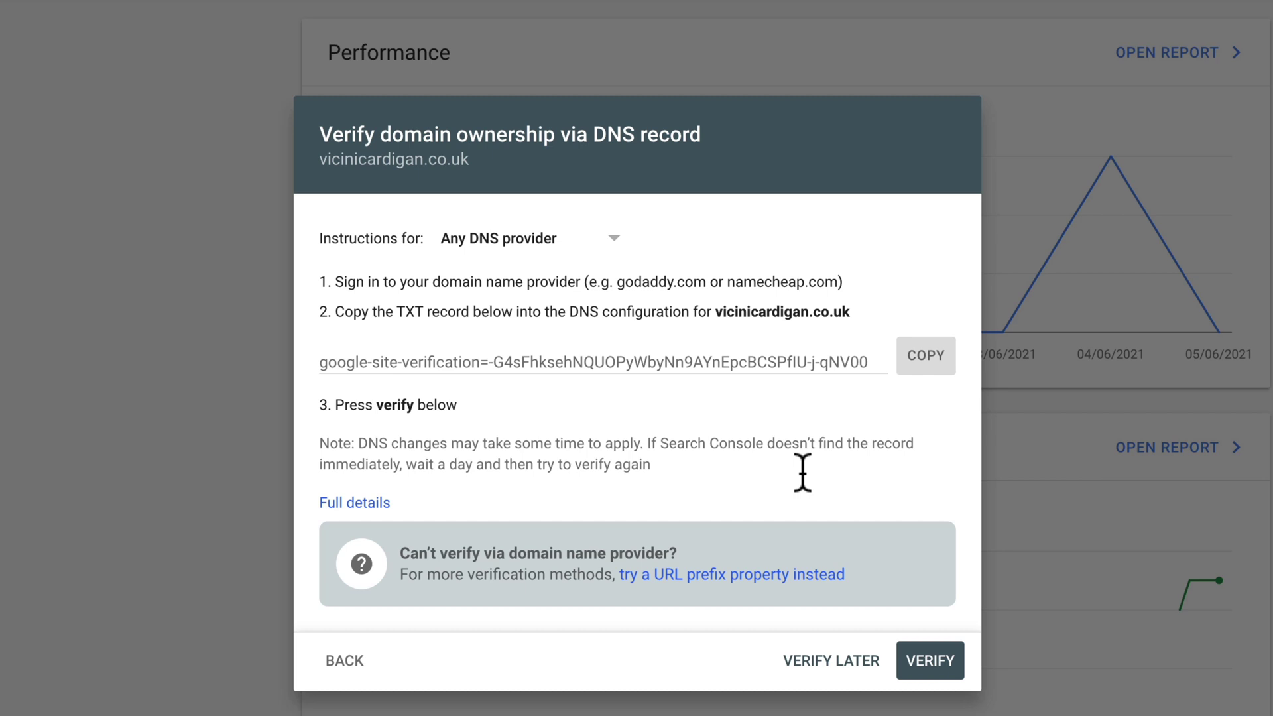
Step: Verify ownership of vicinicardigan.co.uk in the Search Console DNS dialog
left_click(931, 662)
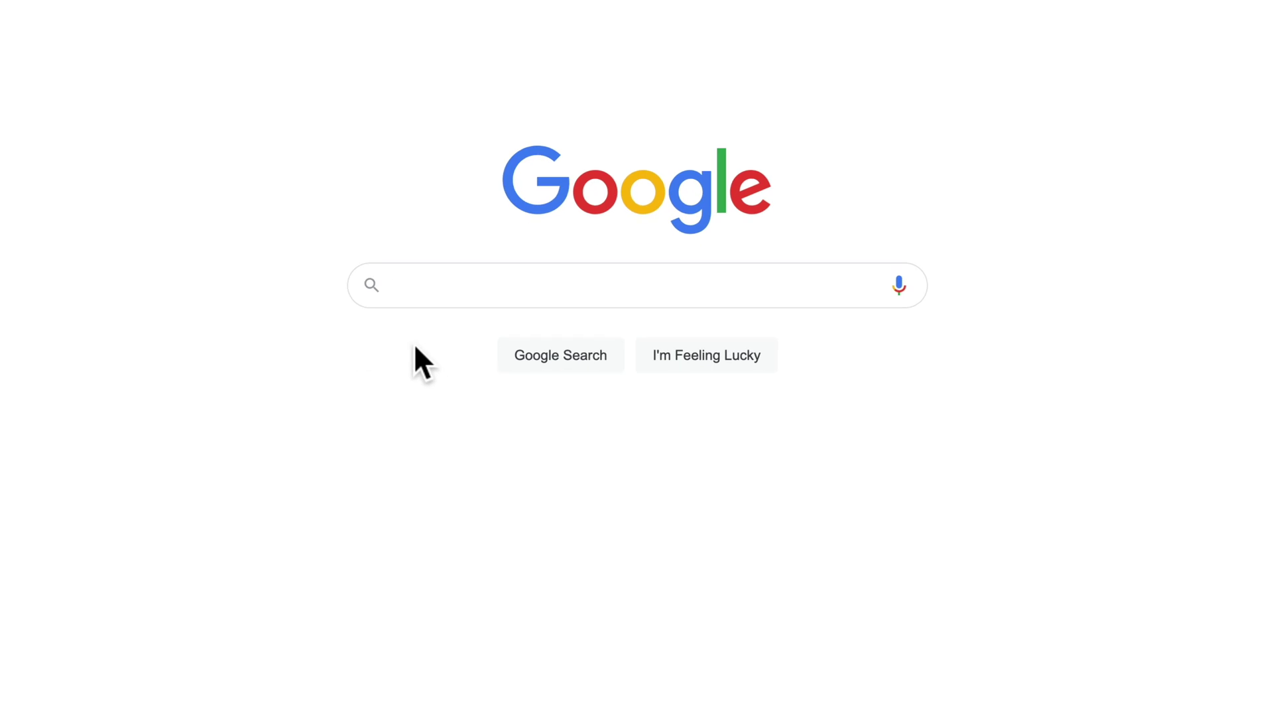
Step: Search 'google an', pick the 'google analytics' suggestion and reach the Analytics Home dashboard
left_click(436, 289)
type("google an")
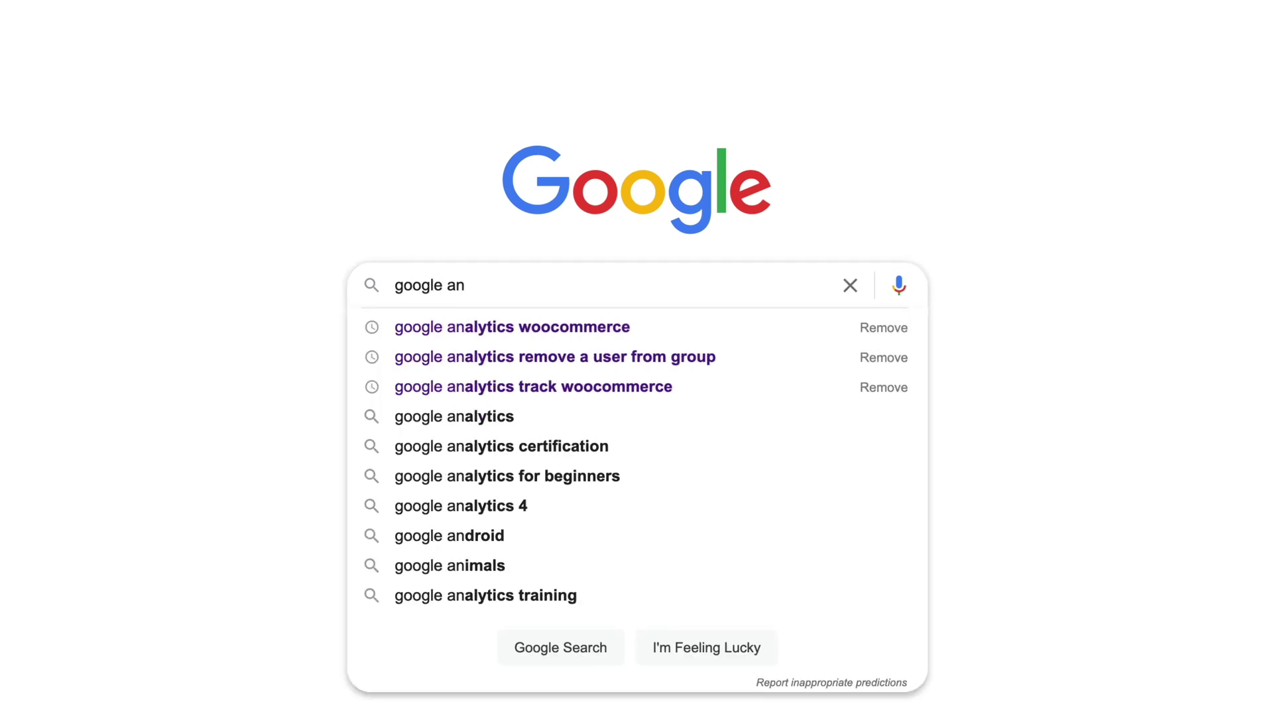
left_click(515, 416)
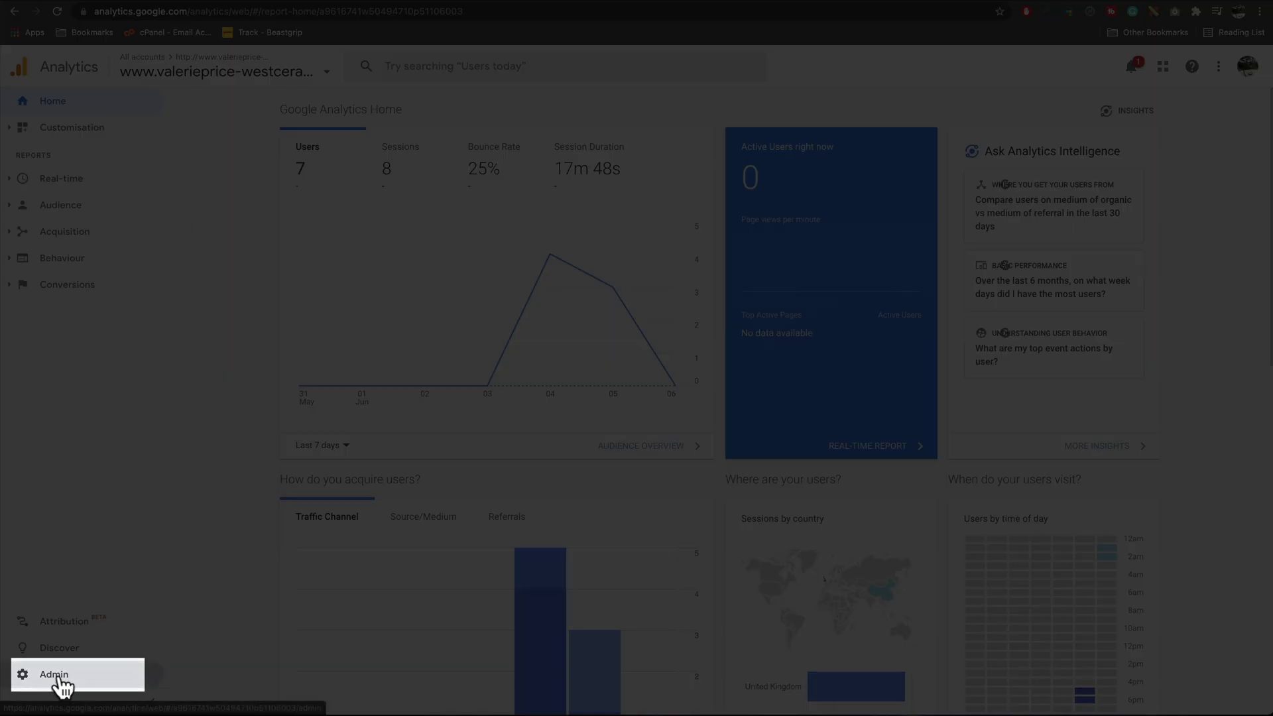
Step: From Admin, start a new Analytics property named vicinicardigan.co.uk
left_click(58, 674)
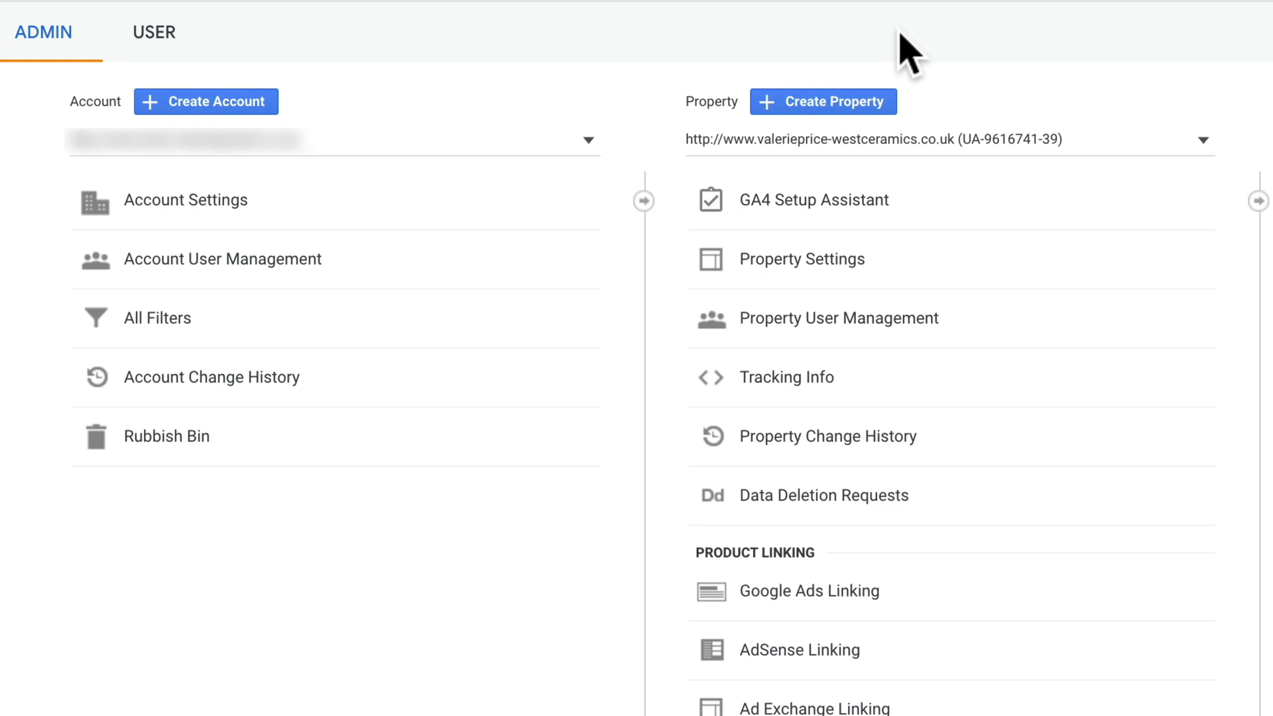
left_click(836, 106)
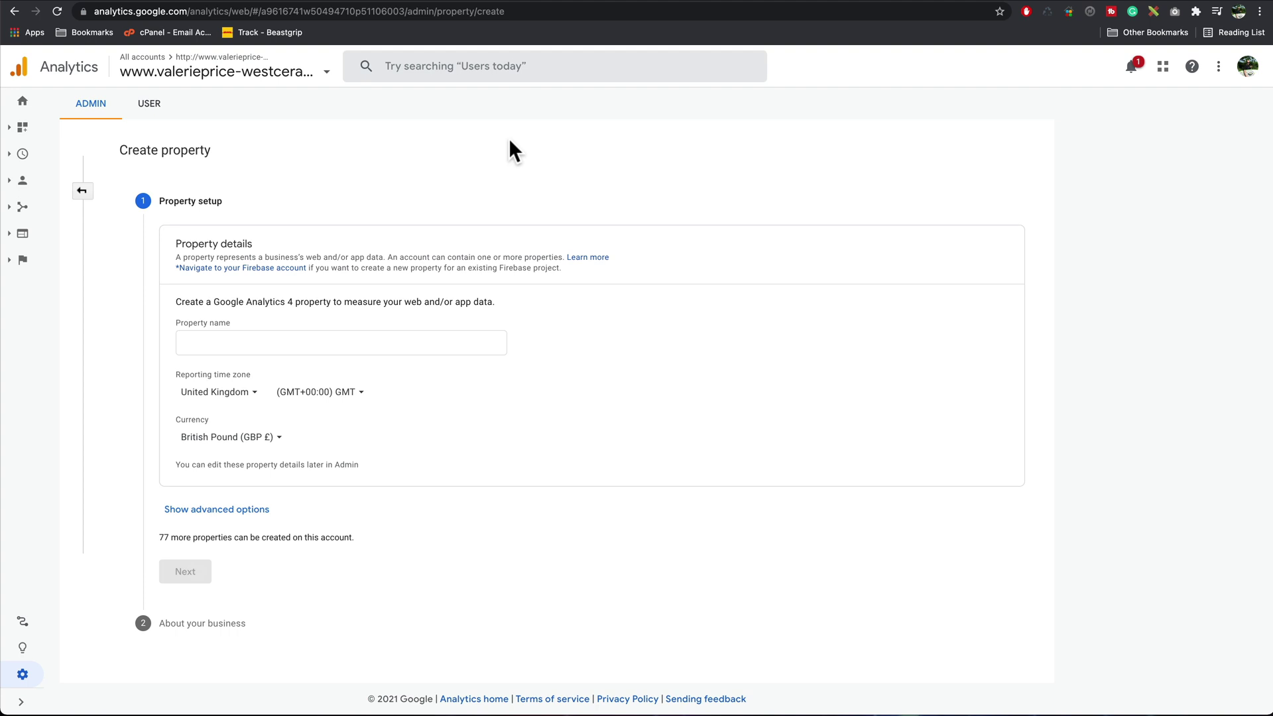
left_click(346, 340)
type("vicinicardigan.co.uk")
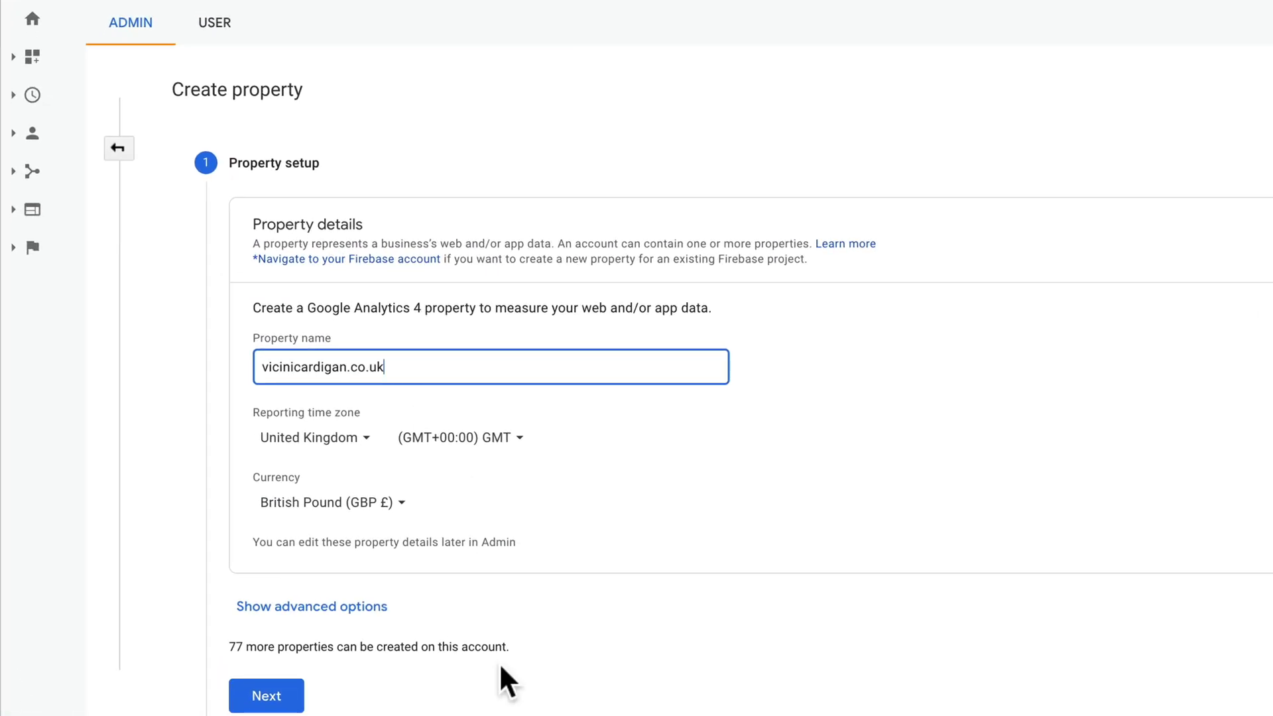
left_click(282, 701)
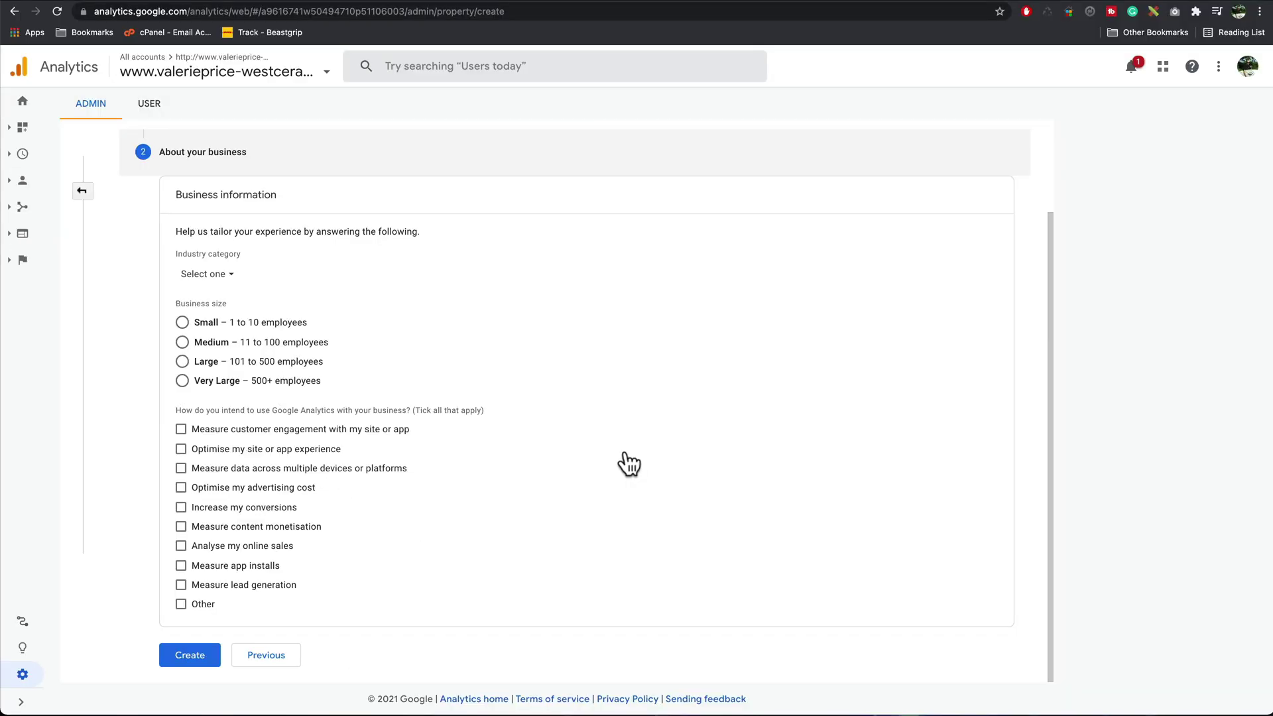
Step: Choose Small business size with goals 'Measure customer engagement' and 'Optimise my site or app experience'
left_click(182, 323)
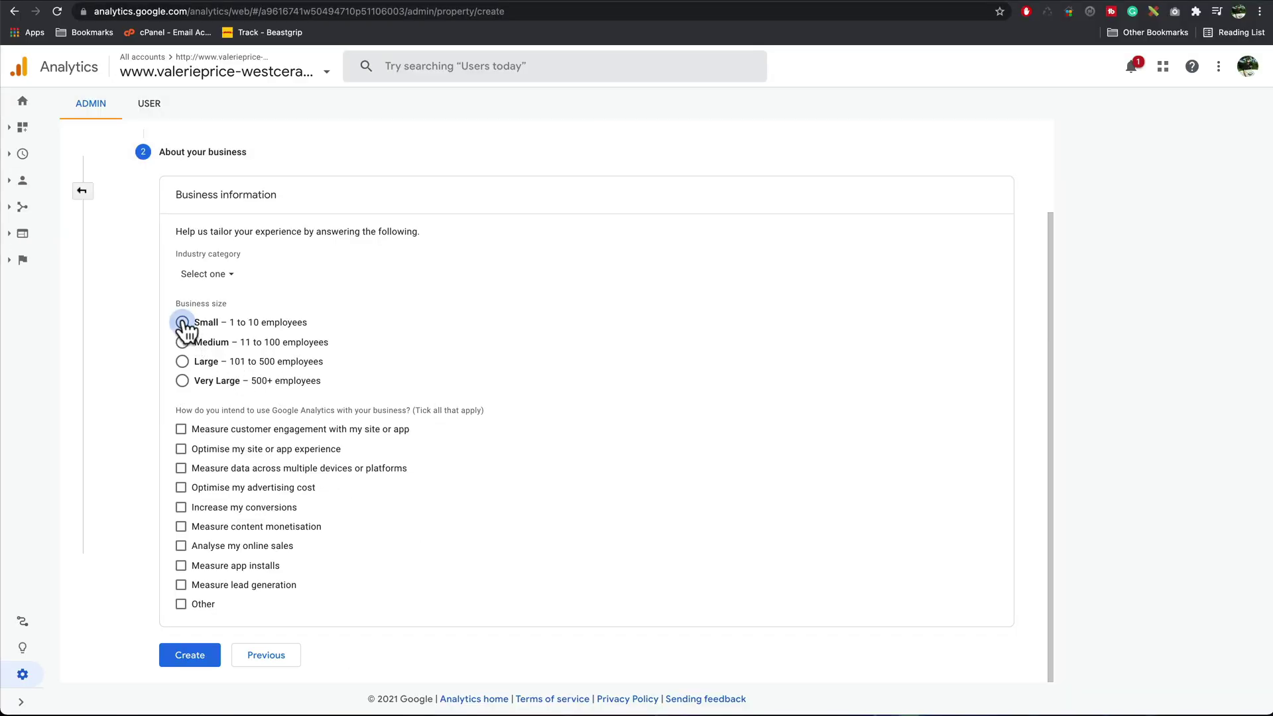
left_click(181, 429)
left_click(181, 450)
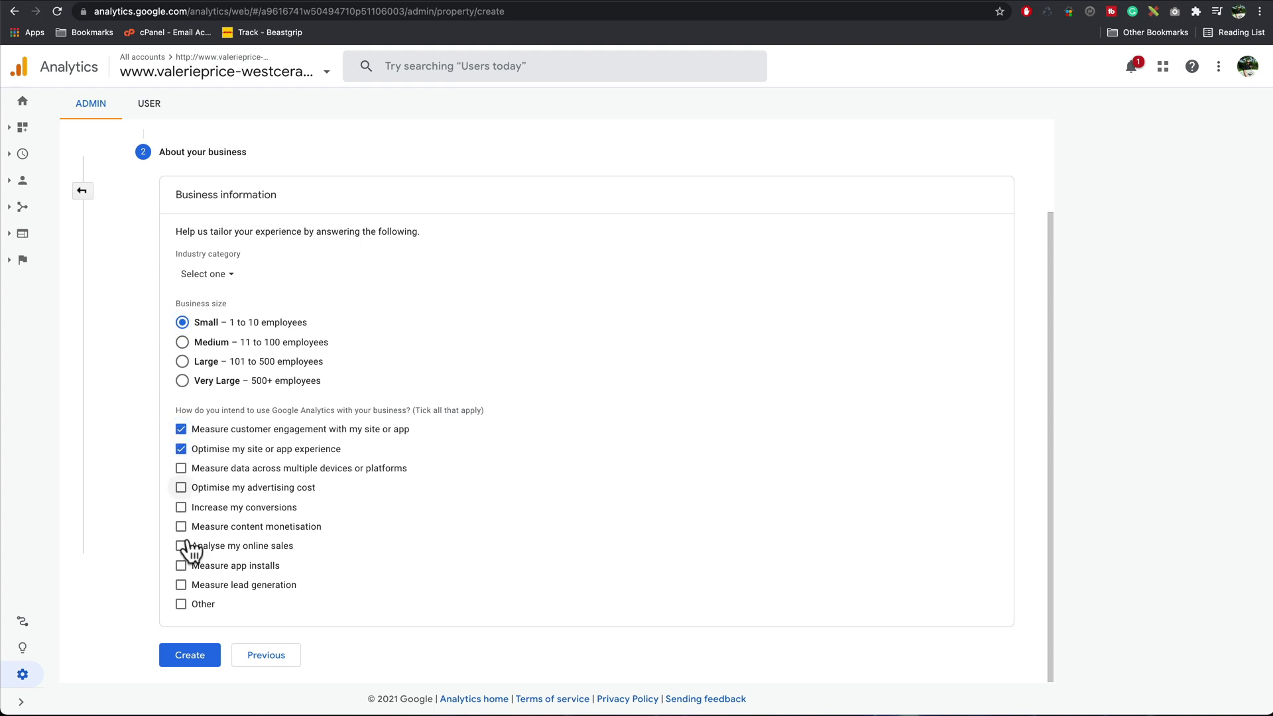
left_click(190, 655)
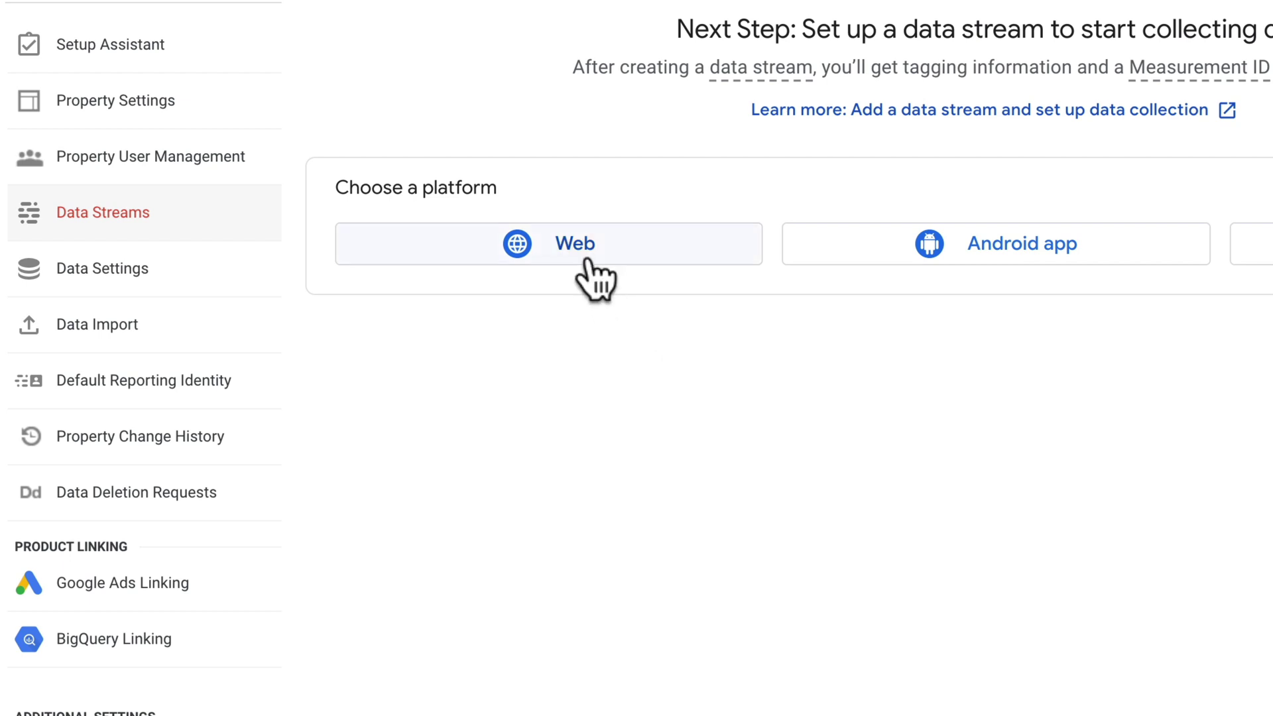
left_click(587, 256)
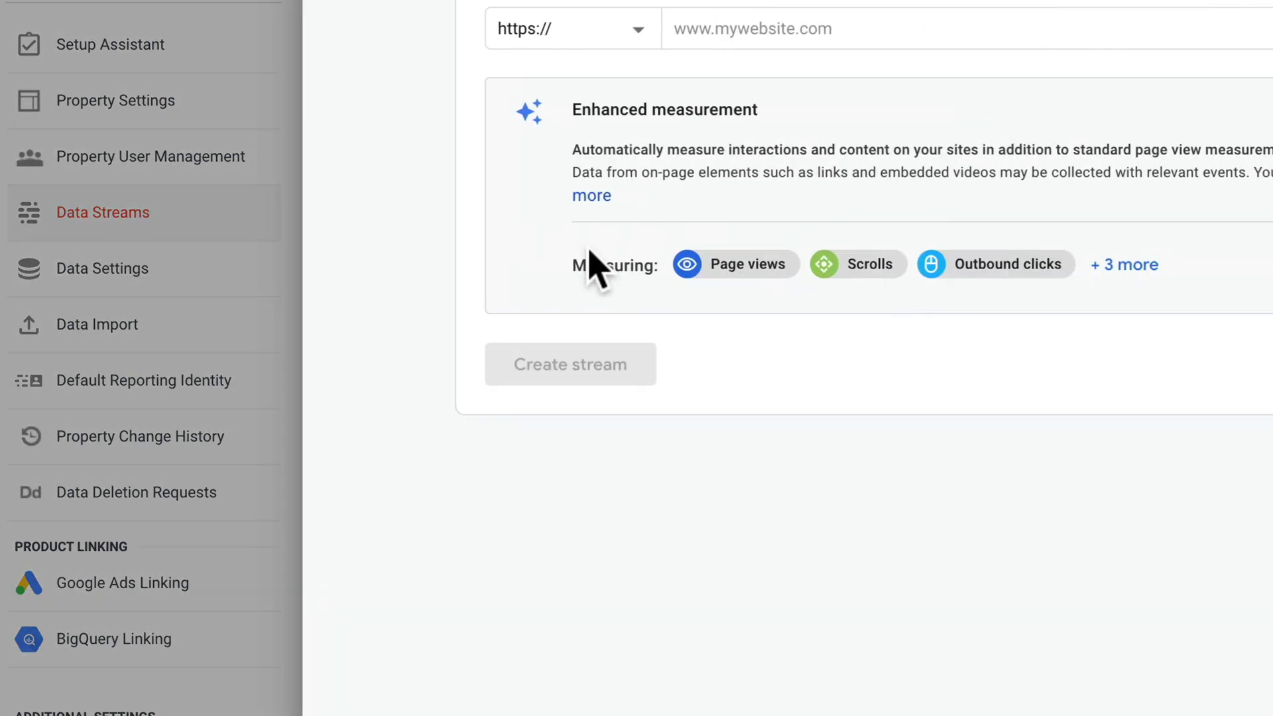
left_click(252, 122)
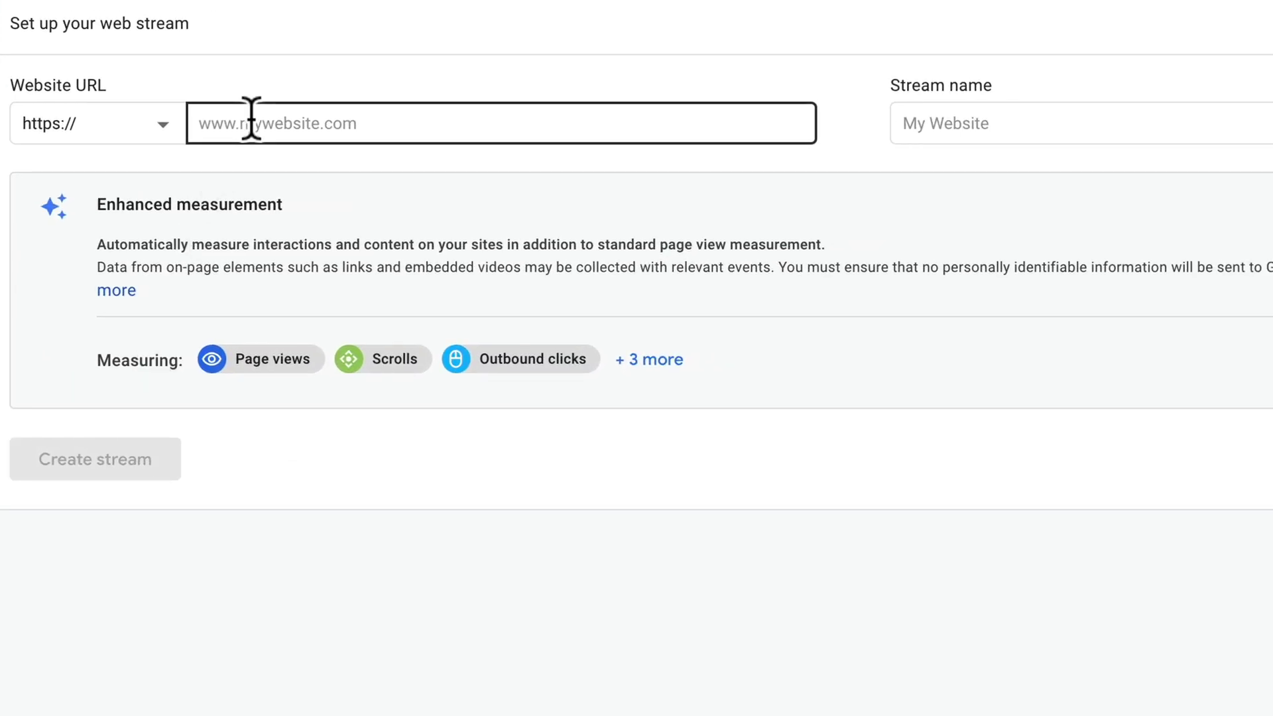
left_click(252, 123)
type("https://vicinicardigan.co.uk/")
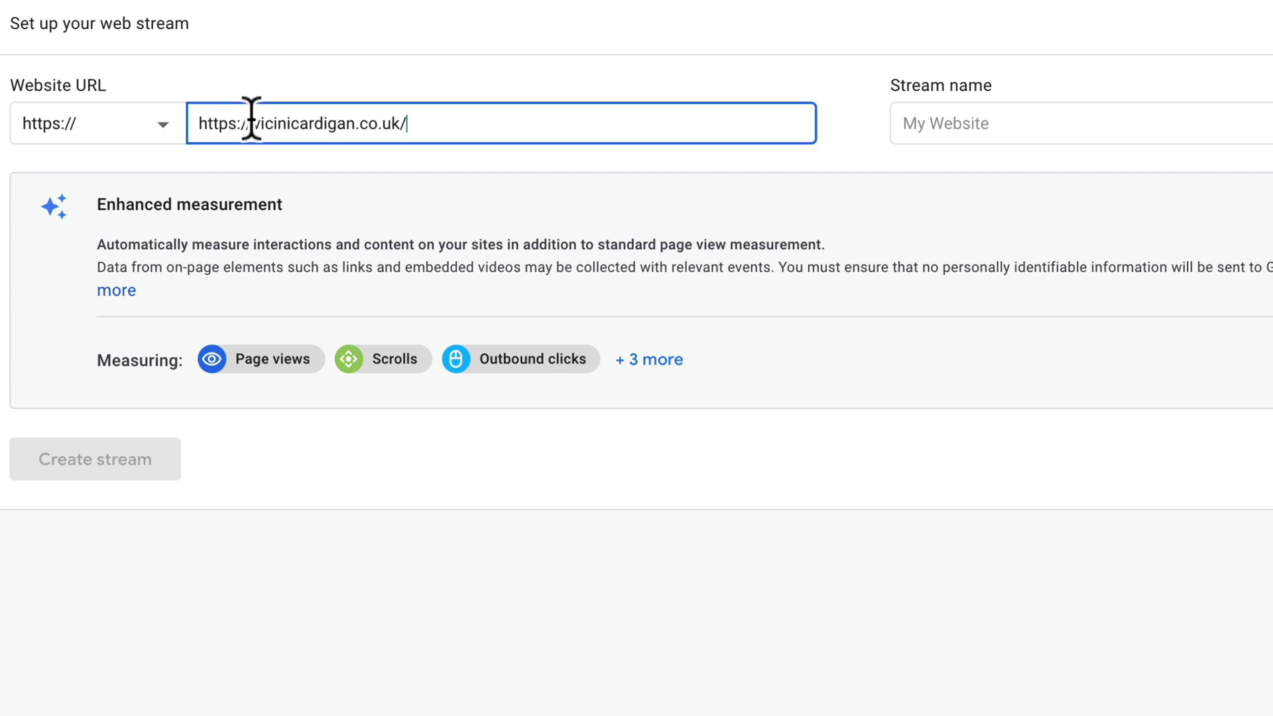
left_click_drag(254, 122, 179, 142)
type("=")
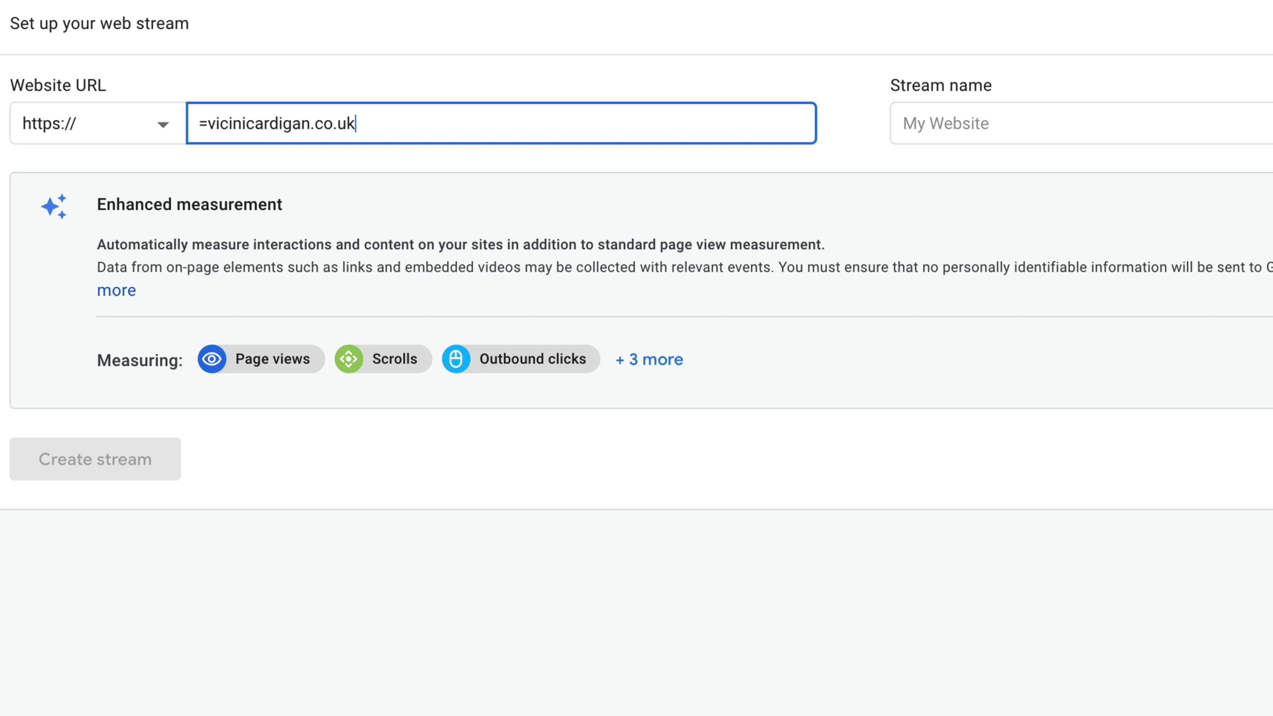
key("BackSpace")
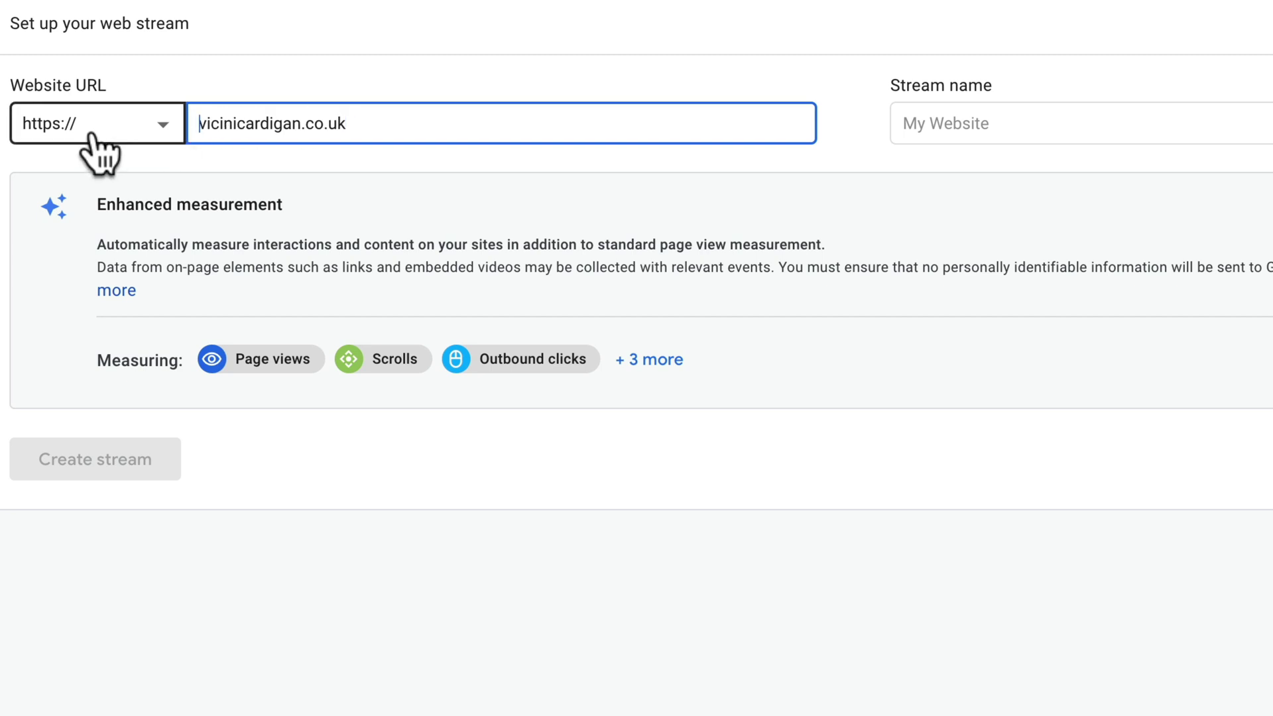
left_click(98, 136)
left_click(63, 137)
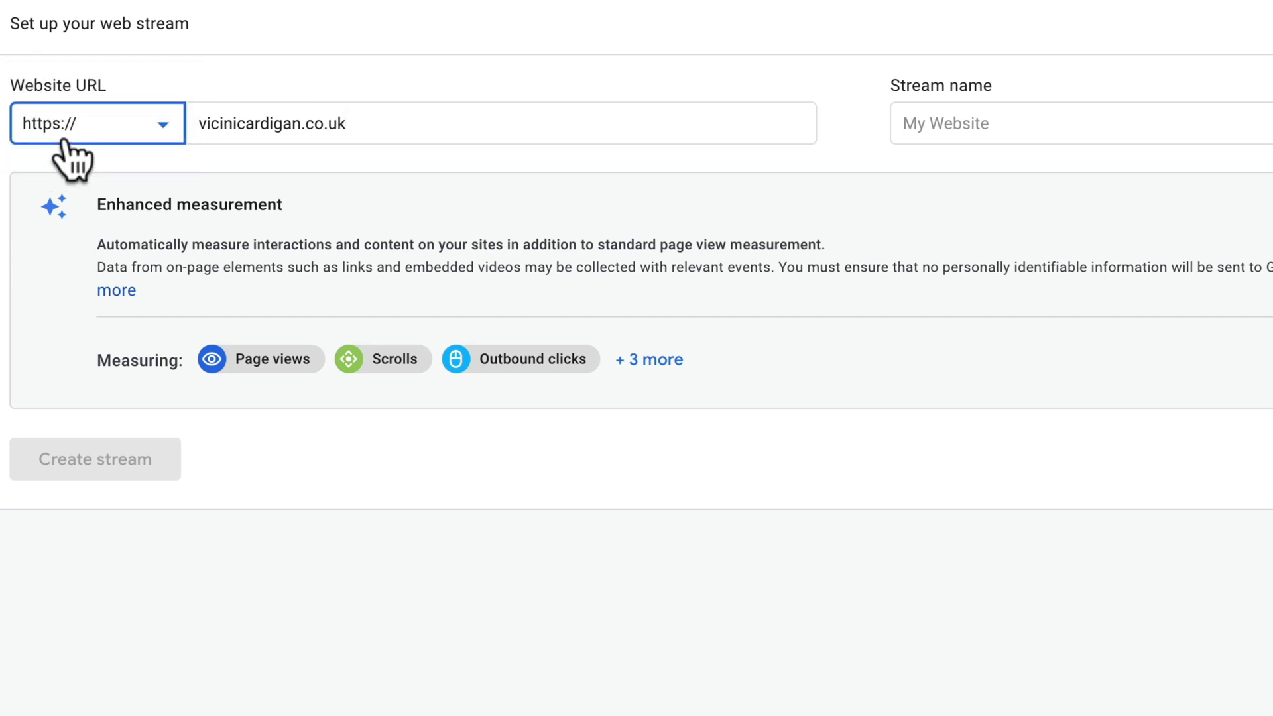
Step: Name the stream vicinicardigan.co.uk and create it
left_click(1027, 127)
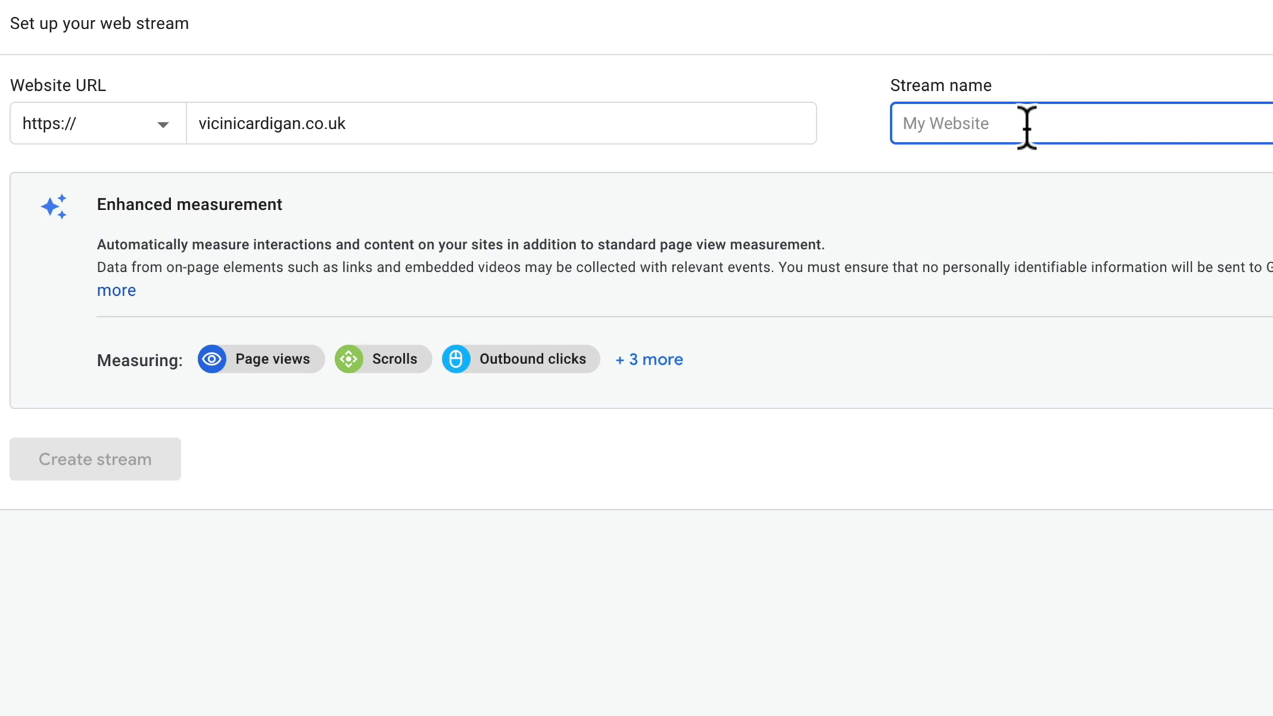
type("https://vicinicardigan.co.uk/")
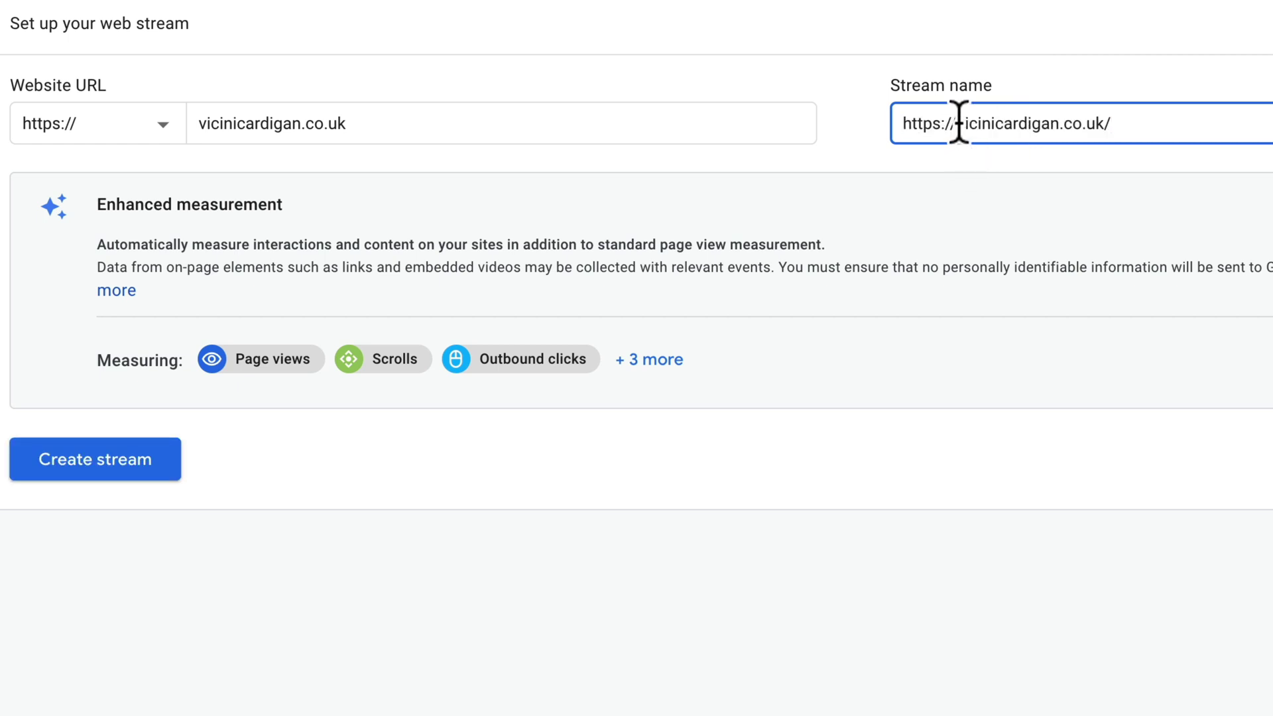
left_click_drag(956, 123, 846, 126)
key("BackSpace")
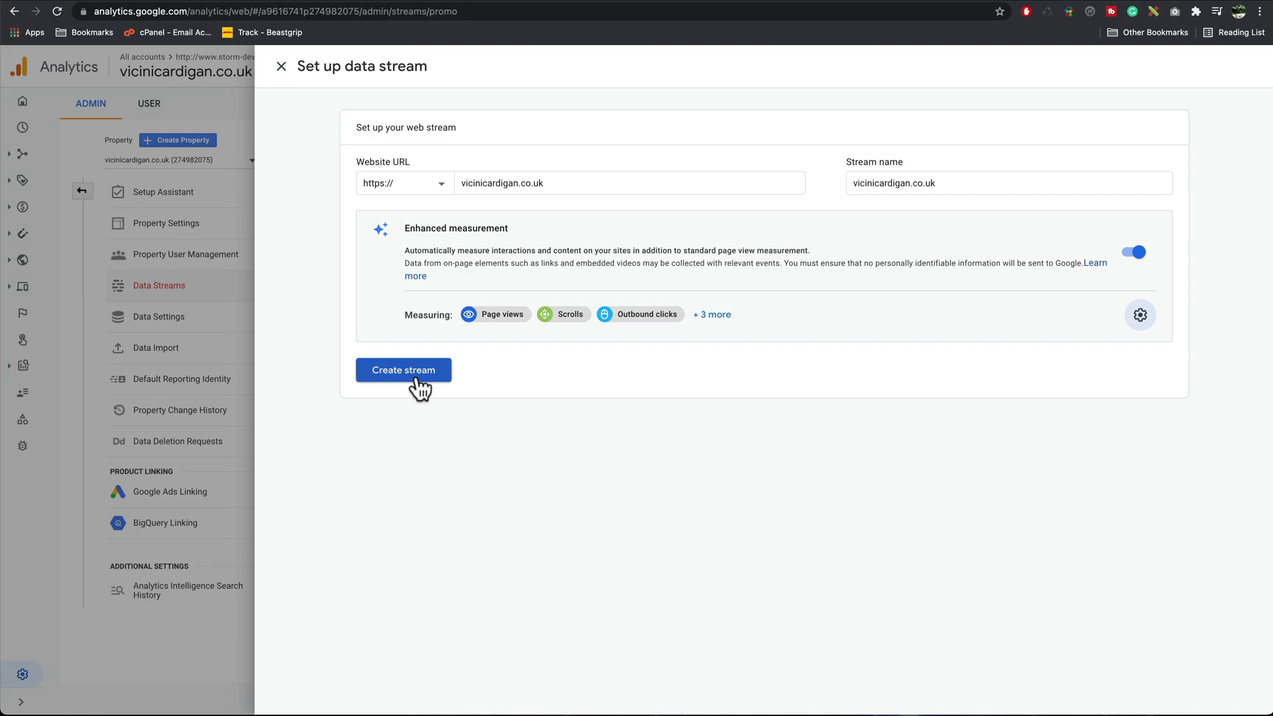
left_click(106, 452)
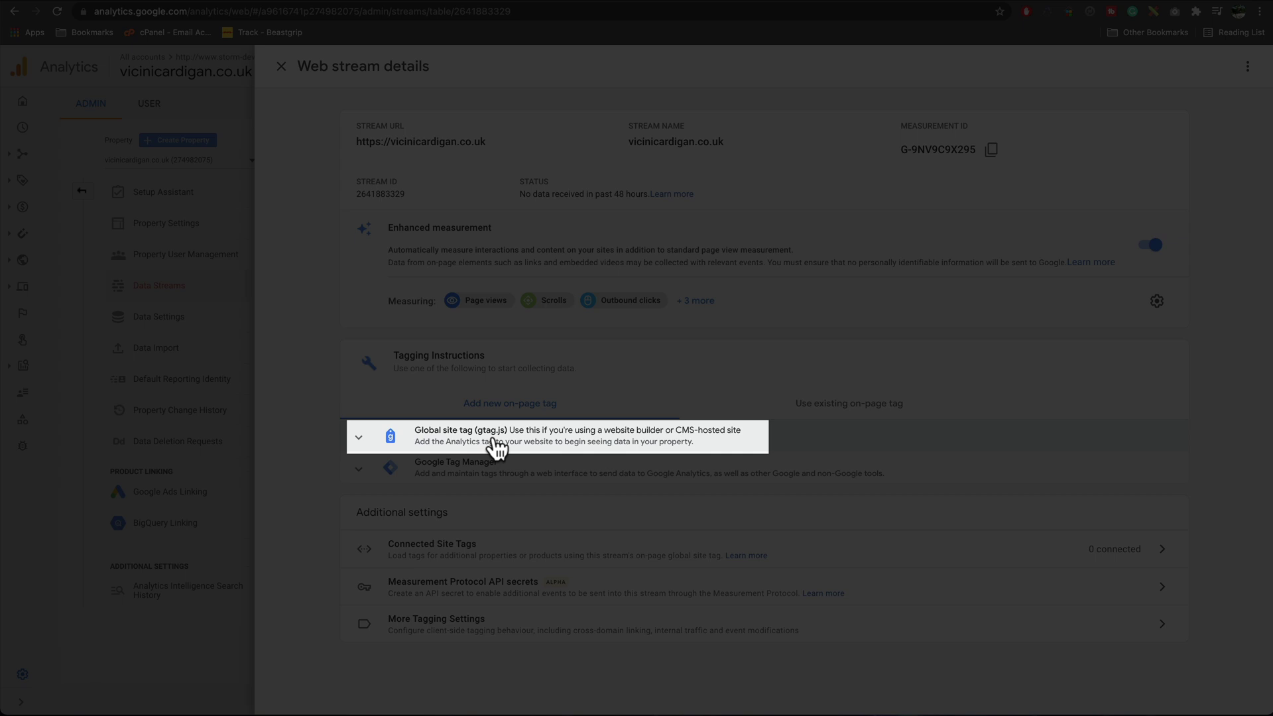
Step: Expand the Global site tag (gtag.js) section and copy its entire code block
left_click(359, 439)
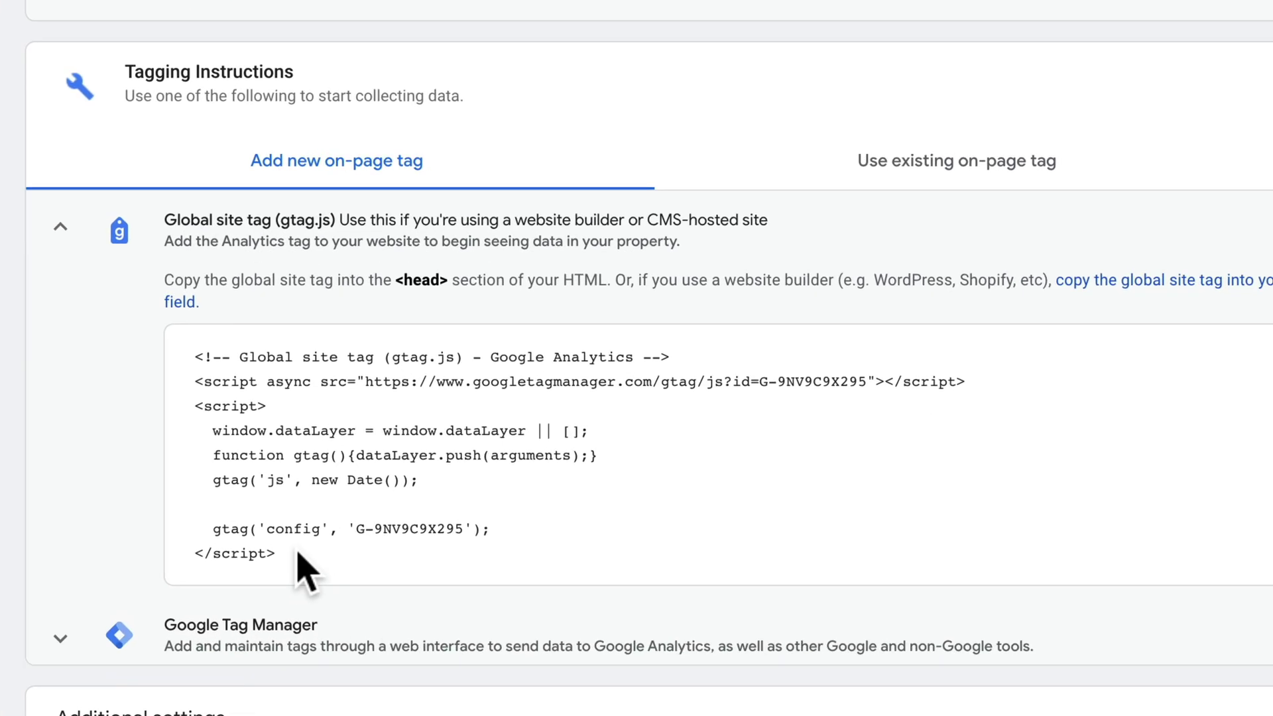
left_click_drag(512, 615, 430, 515)
right_click(237, 360)
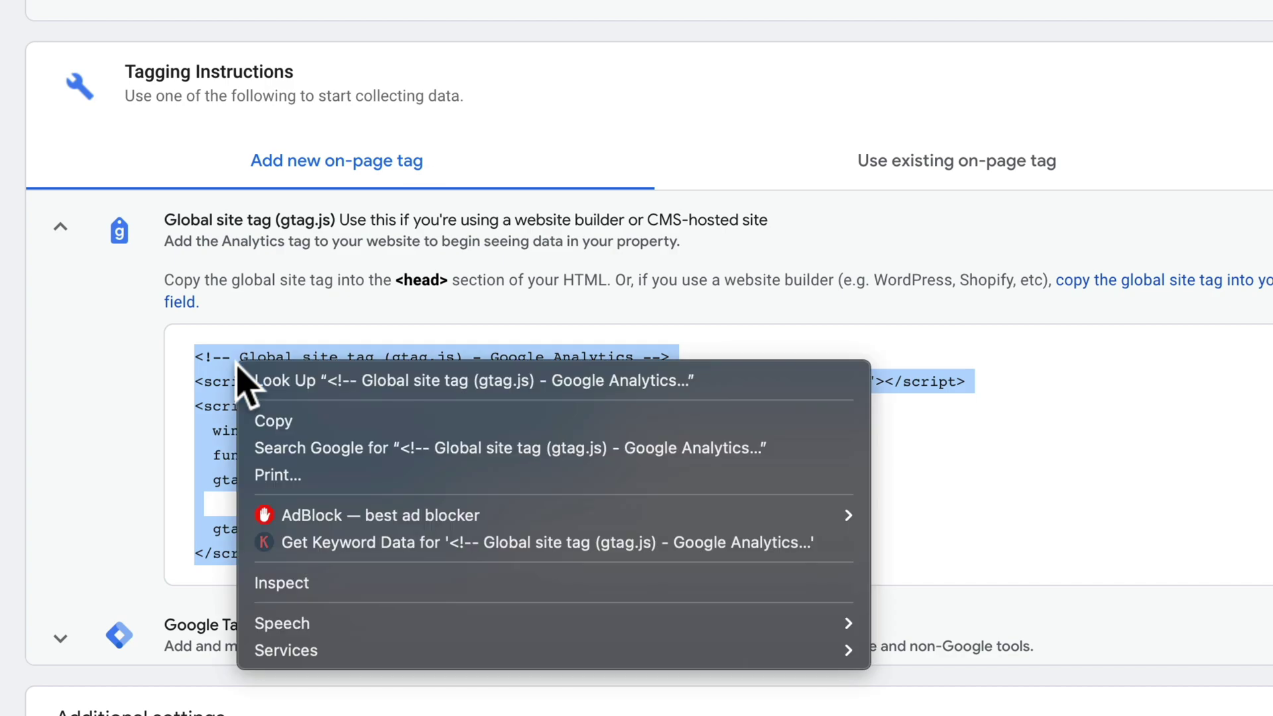
left_click(286, 422)
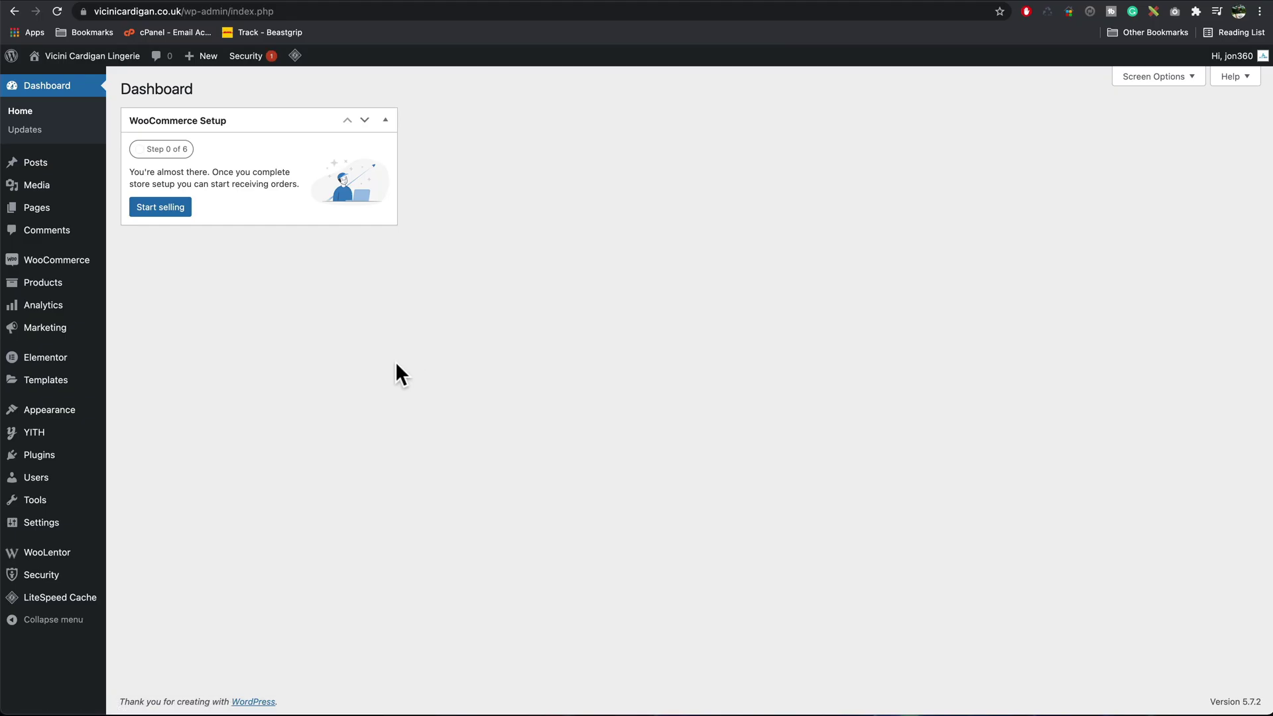
Step: Start a new Elementor Custom Code snippet with its location kept at <head>
mouse_move(77, 361)
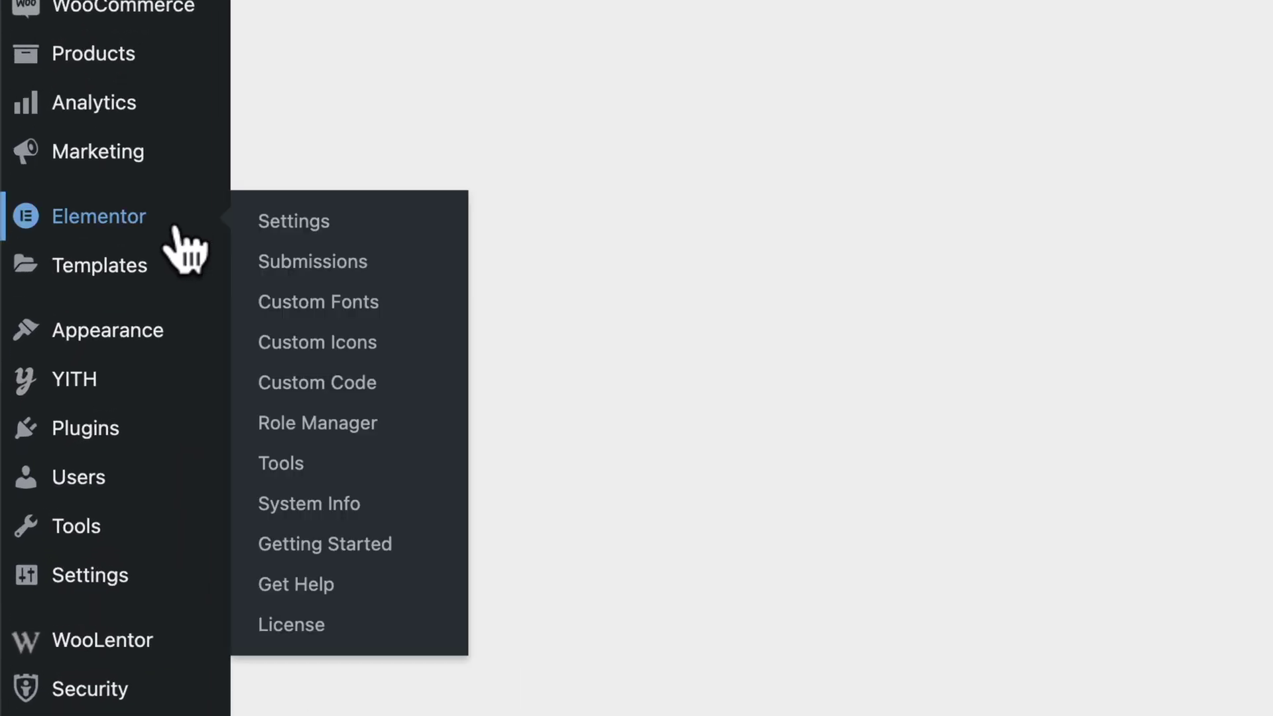
left_click(356, 388)
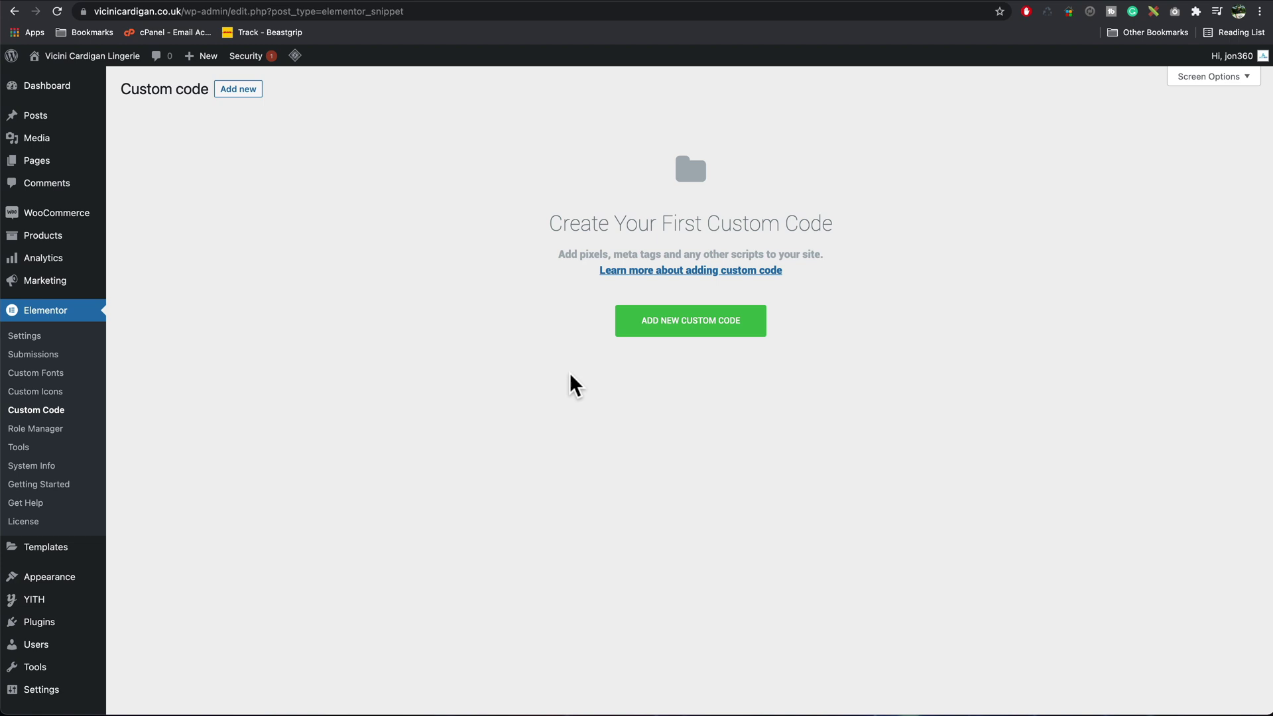
left_click(685, 325)
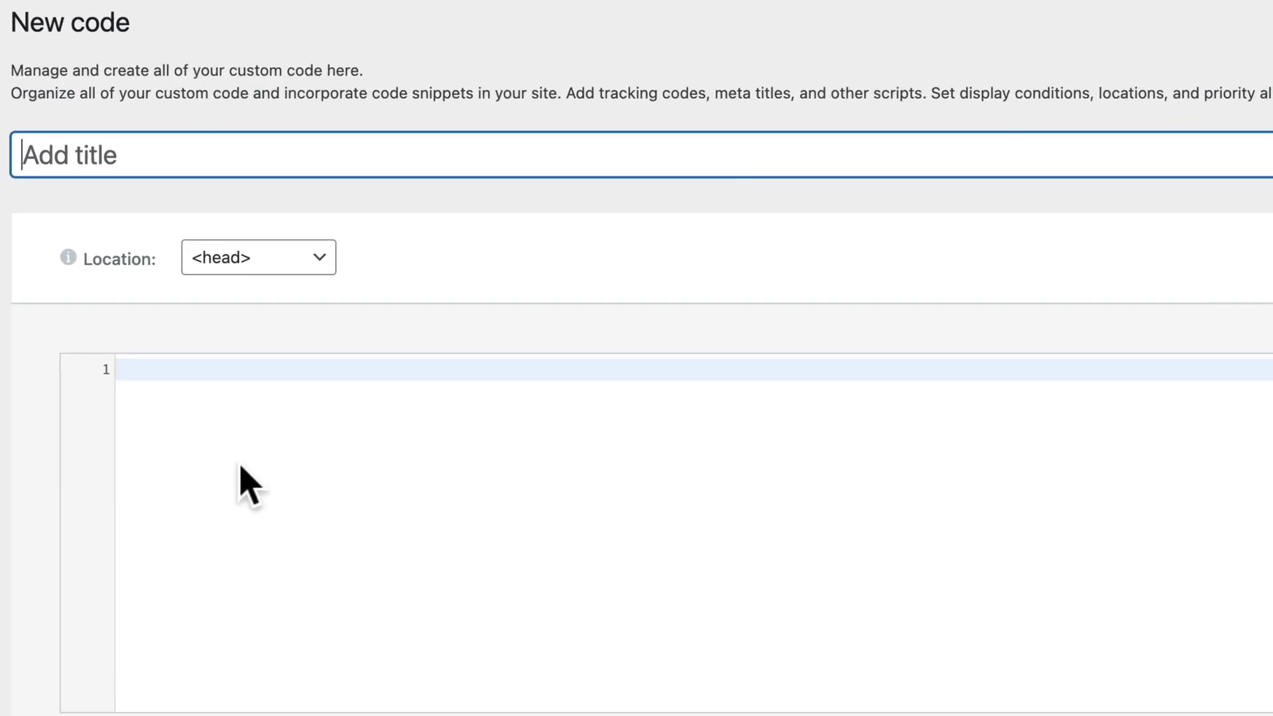
left_click(291, 267)
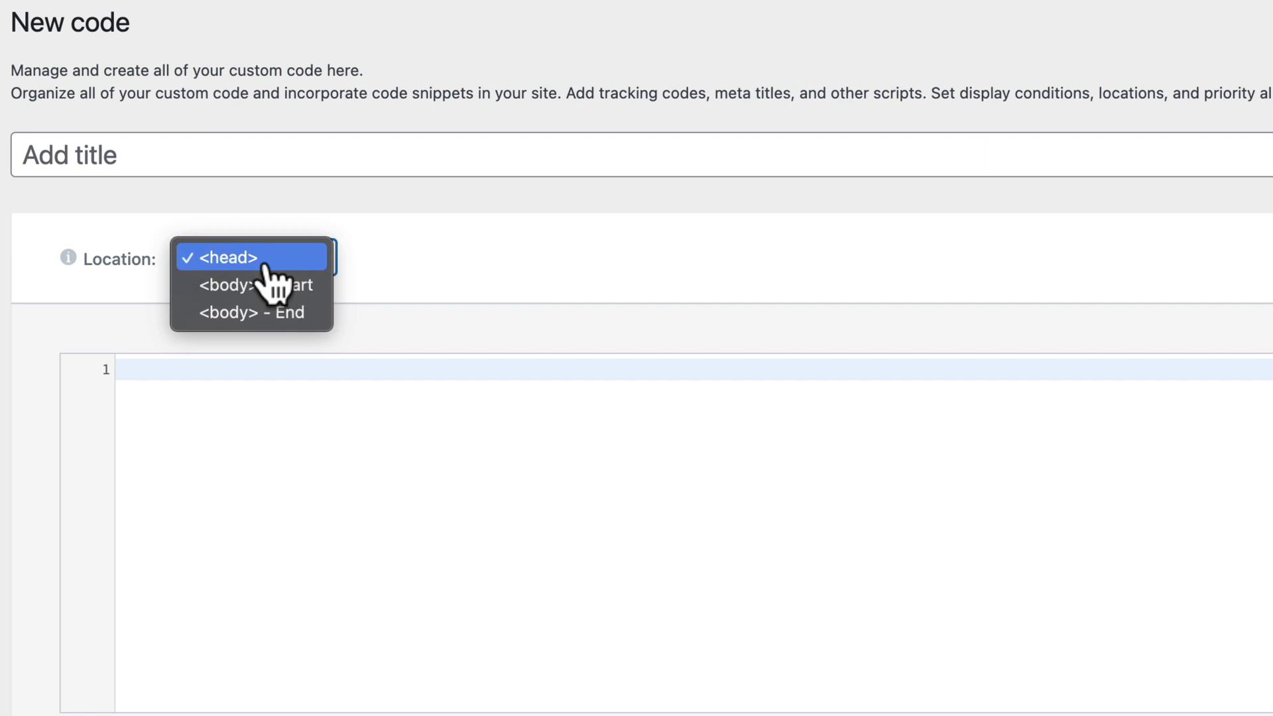
left_click(285, 260)
Step: Paste the gtag.js code into the editor and enter the title 'Google Analytics'
left_click(235, 451)
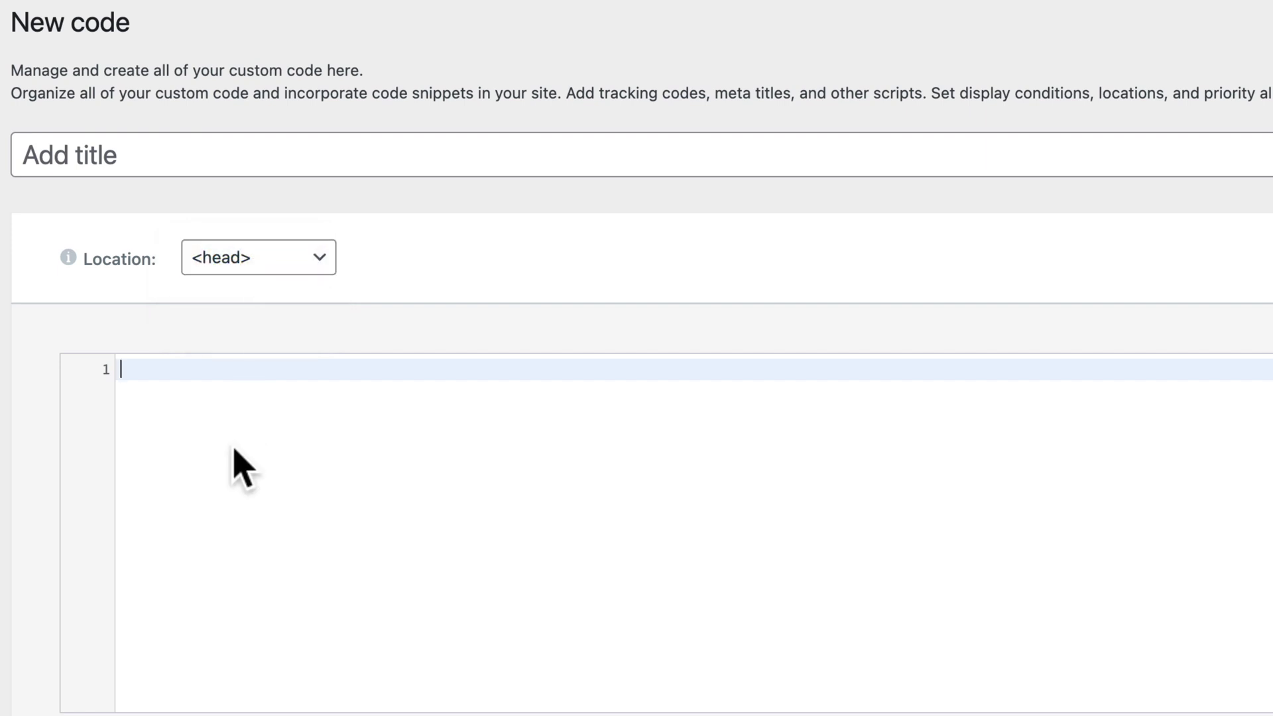
key("ctrl+v")
left_click(126, 154)
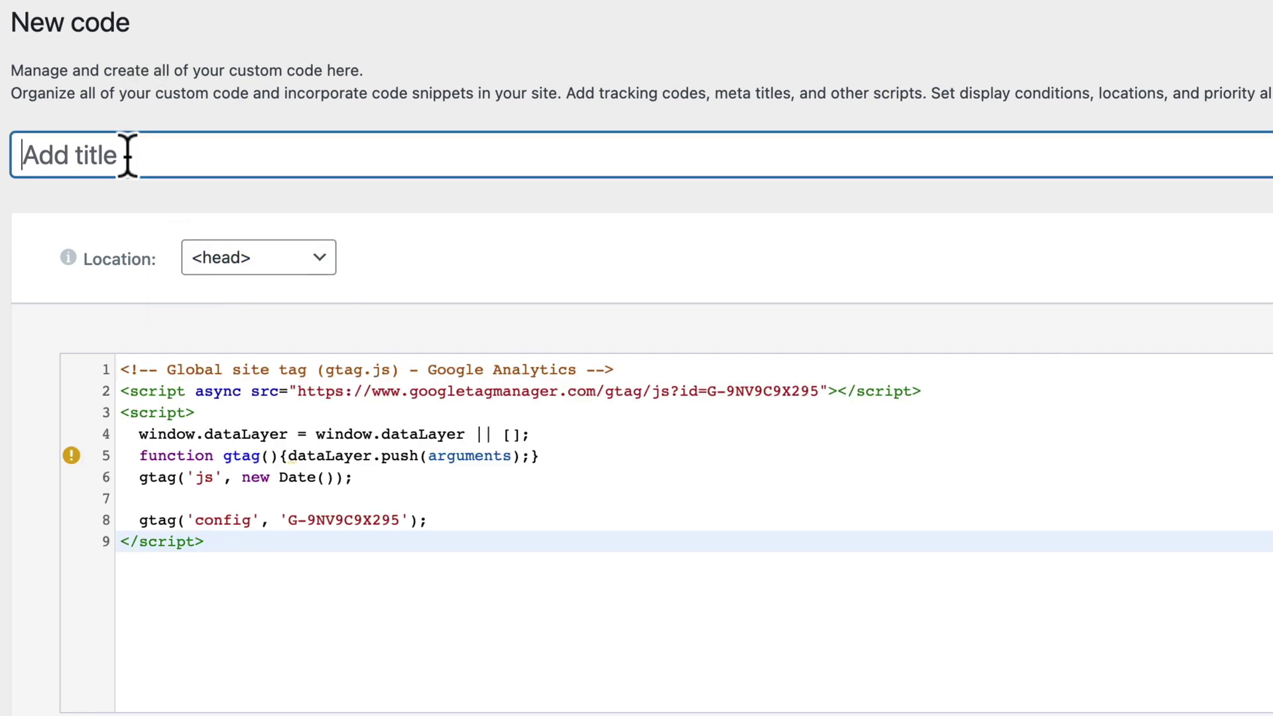
type("Google Analytics")
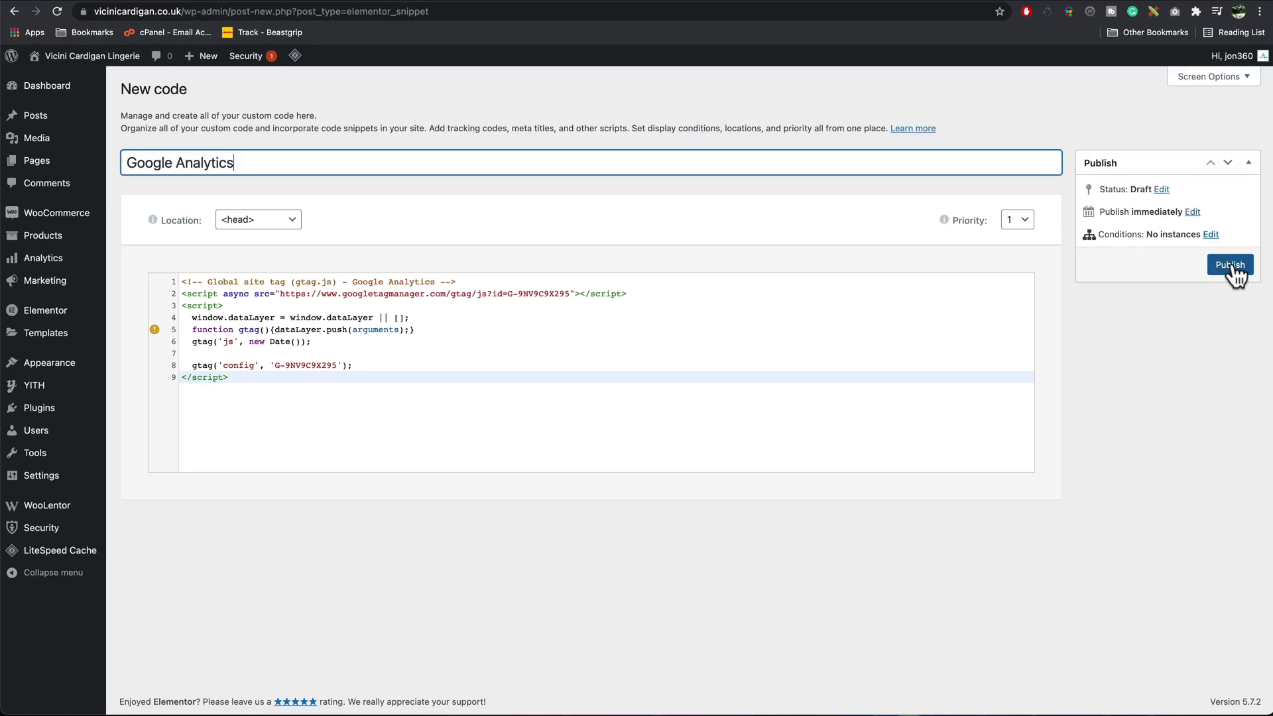
Step: Publish the Google Analytics code snippet with its display condition set to Entire Site
left_click(1231, 265)
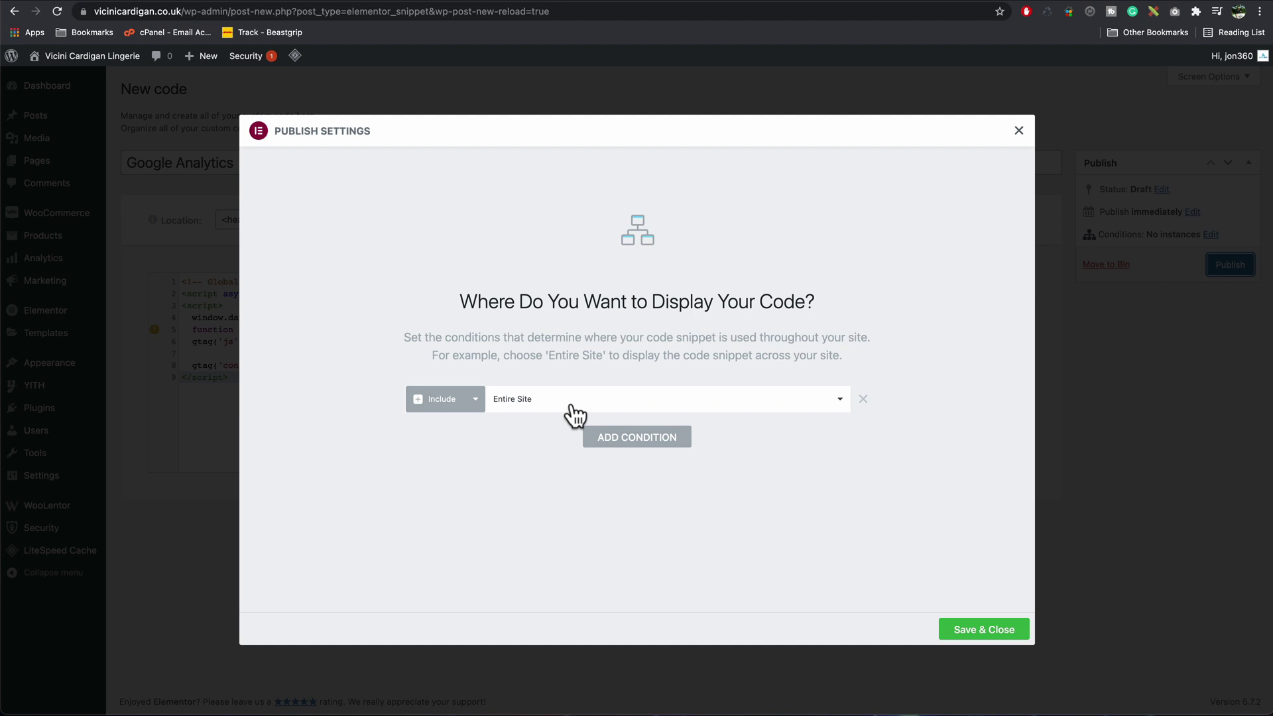
left_click(994, 630)
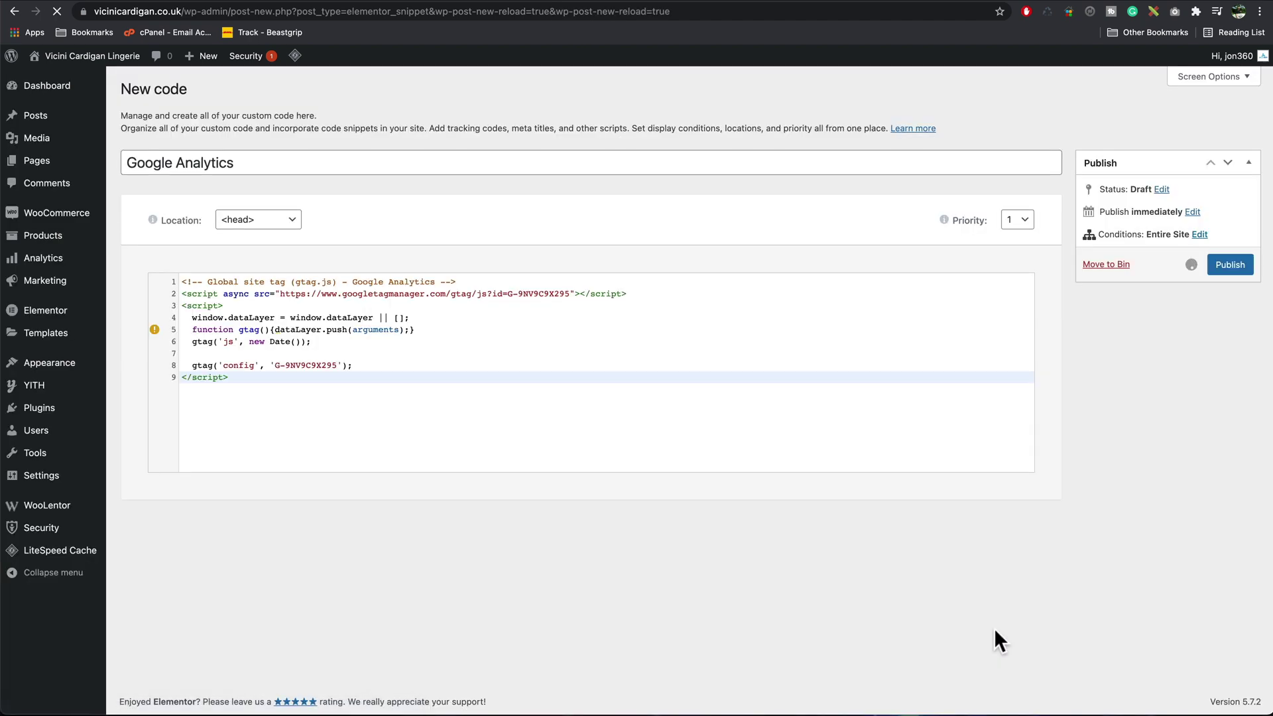